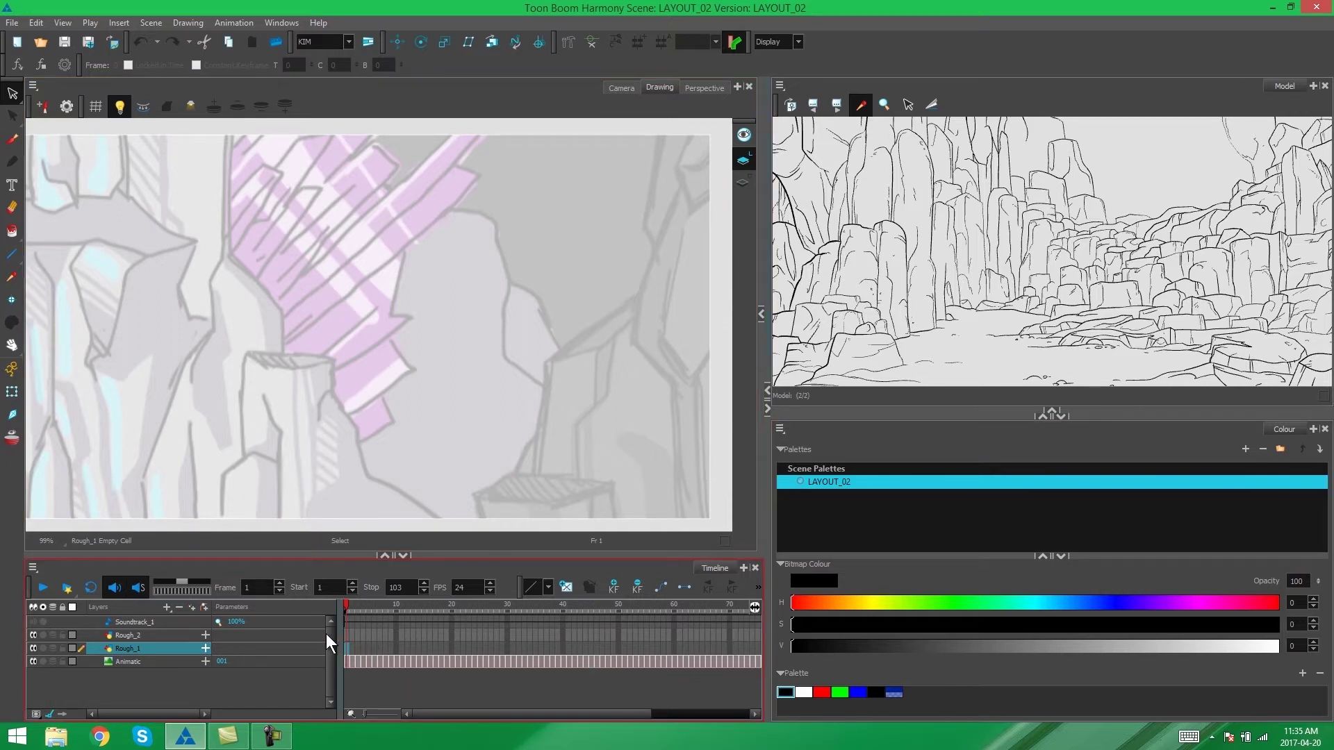
{"action": "left_click_drag", "start_coordinate": [554, 262], "coordinate": [559, 262]}
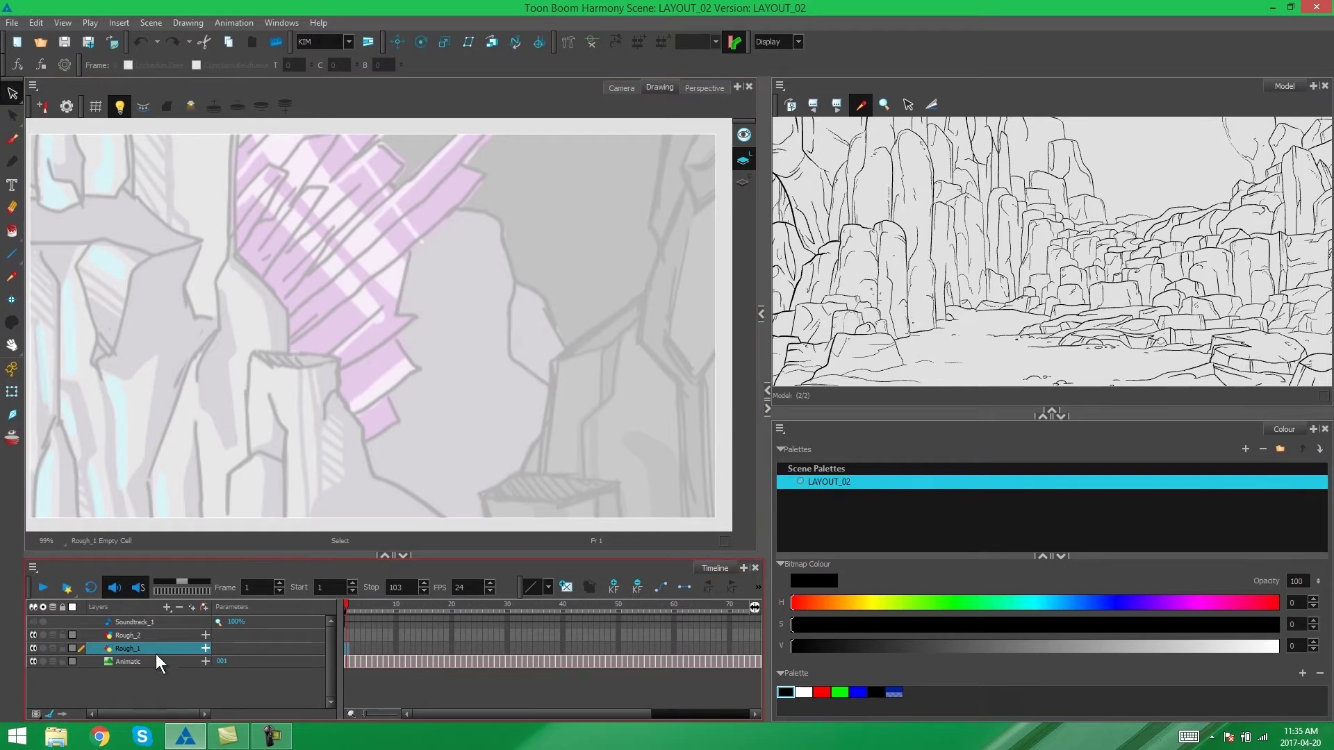
{"action": "left_click", "coordinate": [157, 639]}
{"action": "left_click", "coordinate": [161, 649]}
{"action": "left_click", "coordinate": [163, 639]}
{"action": "left_click", "coordinate": [164, 649]}
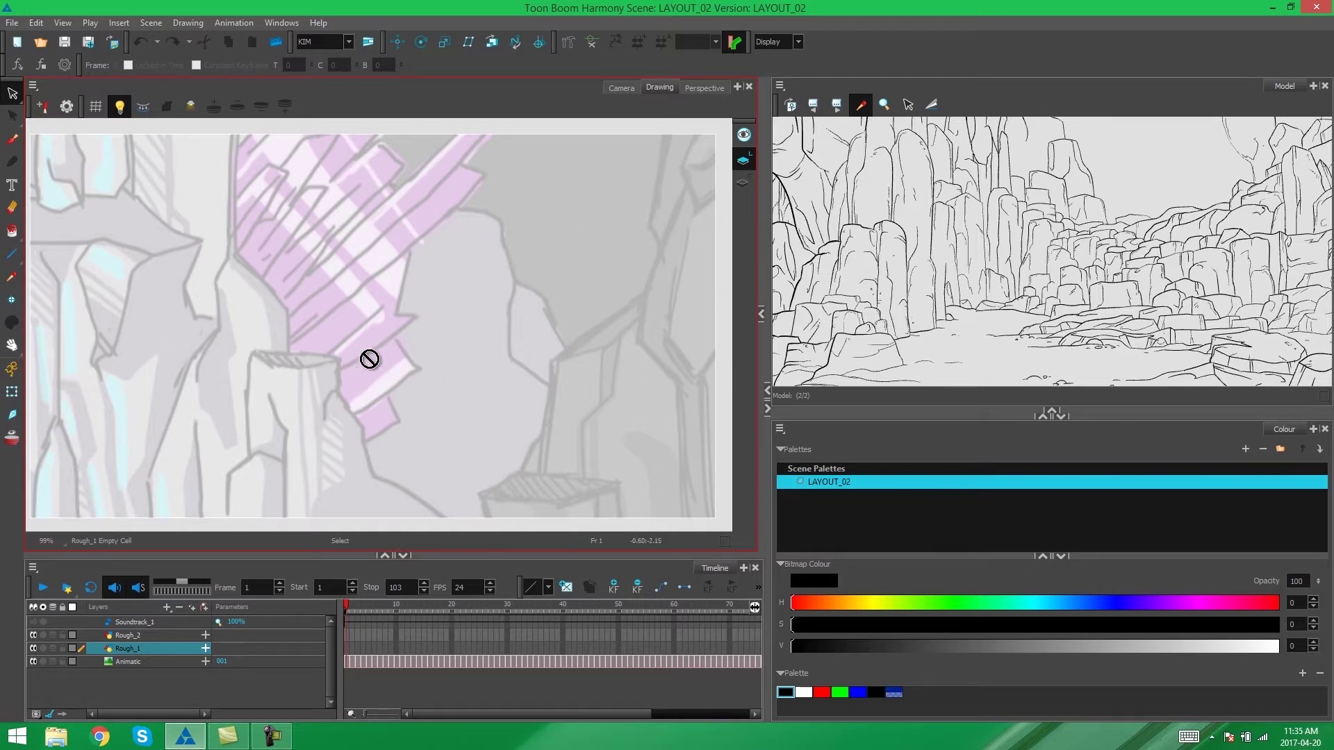
- Preview the animatic at frame 102 and return to frame 1
{"action": "key", "text": "2"}
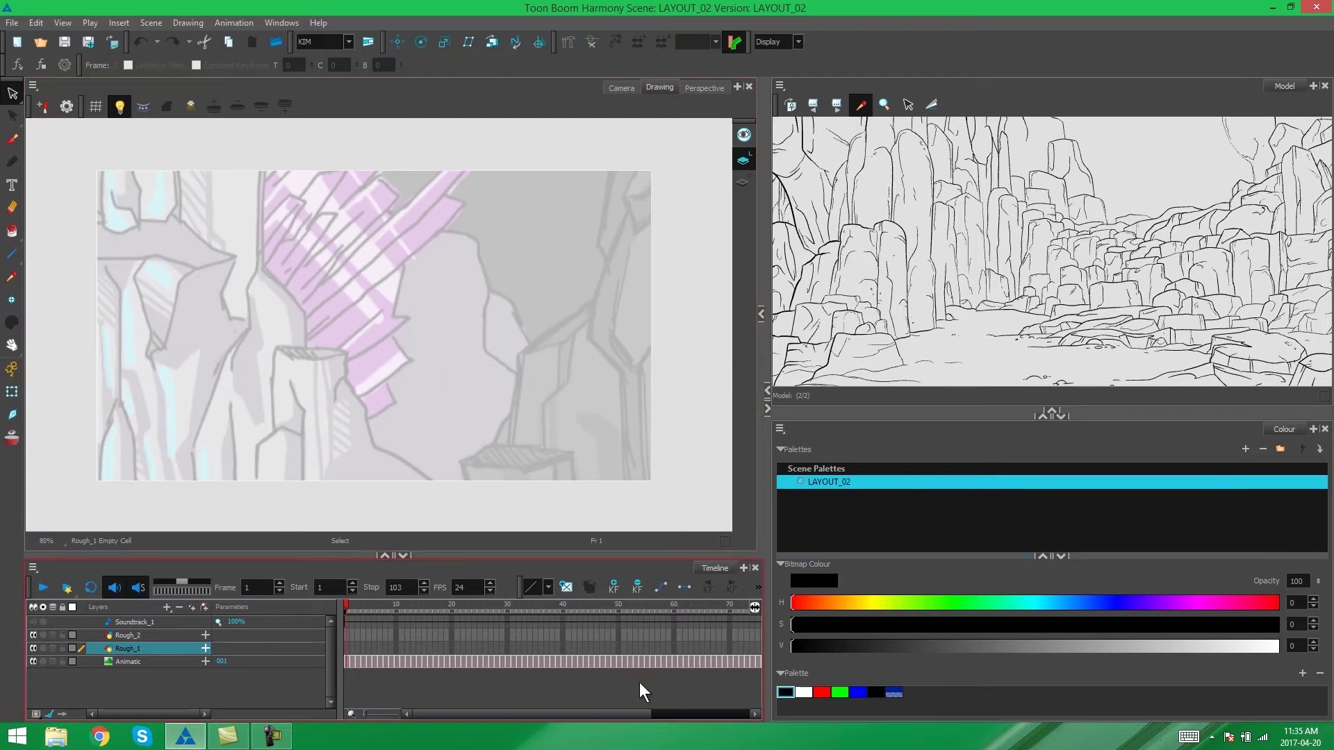
{"action": "left_click_drag", "start_coordinate": [627, 711], "coordinate": [730, 685]}
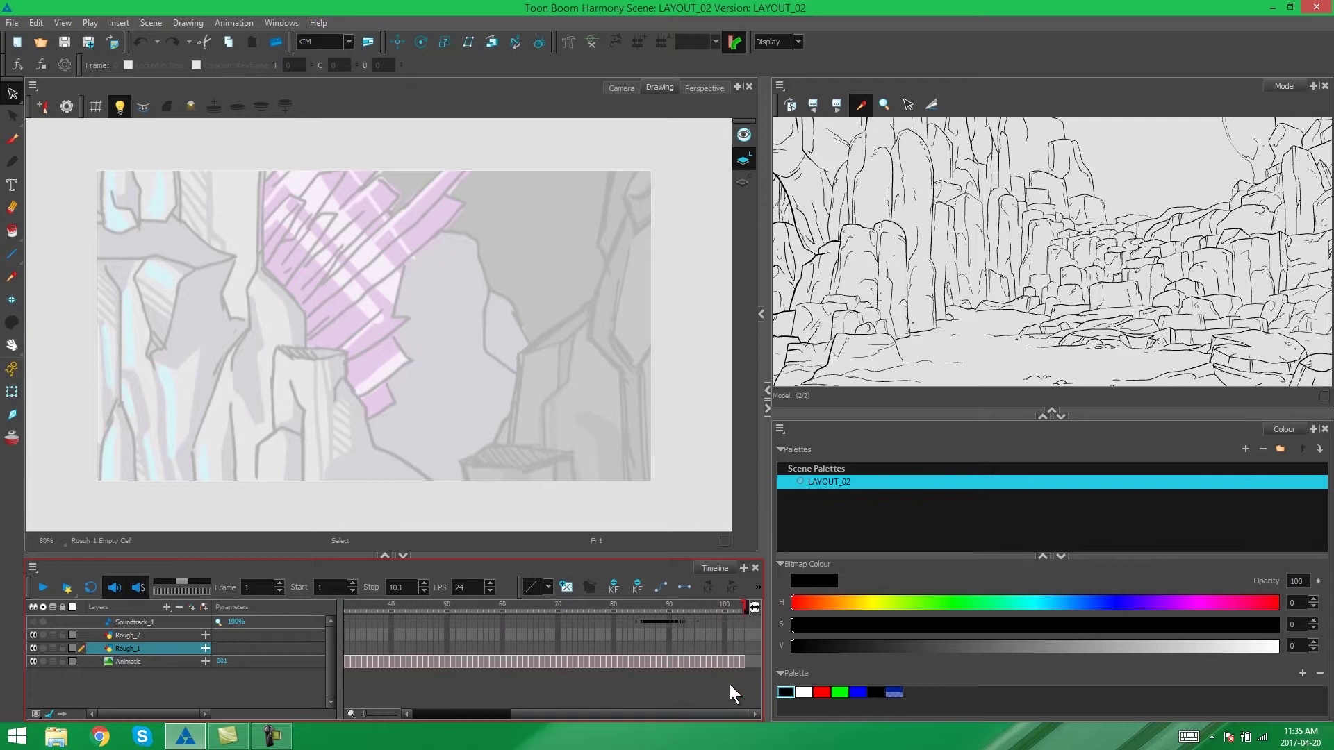
{"action": "left_click", "coordinate": [735, 604]}
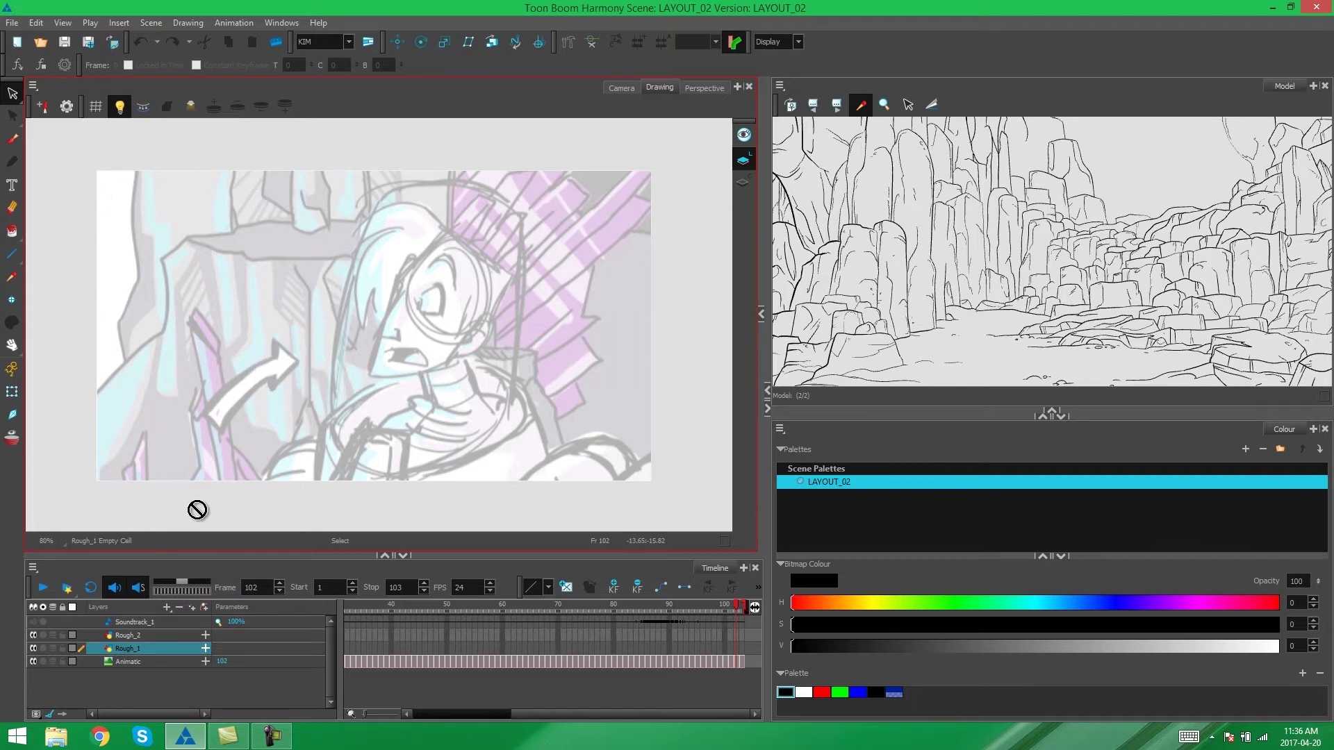
{"action": "left_click", "coordinate": [160, 649]}
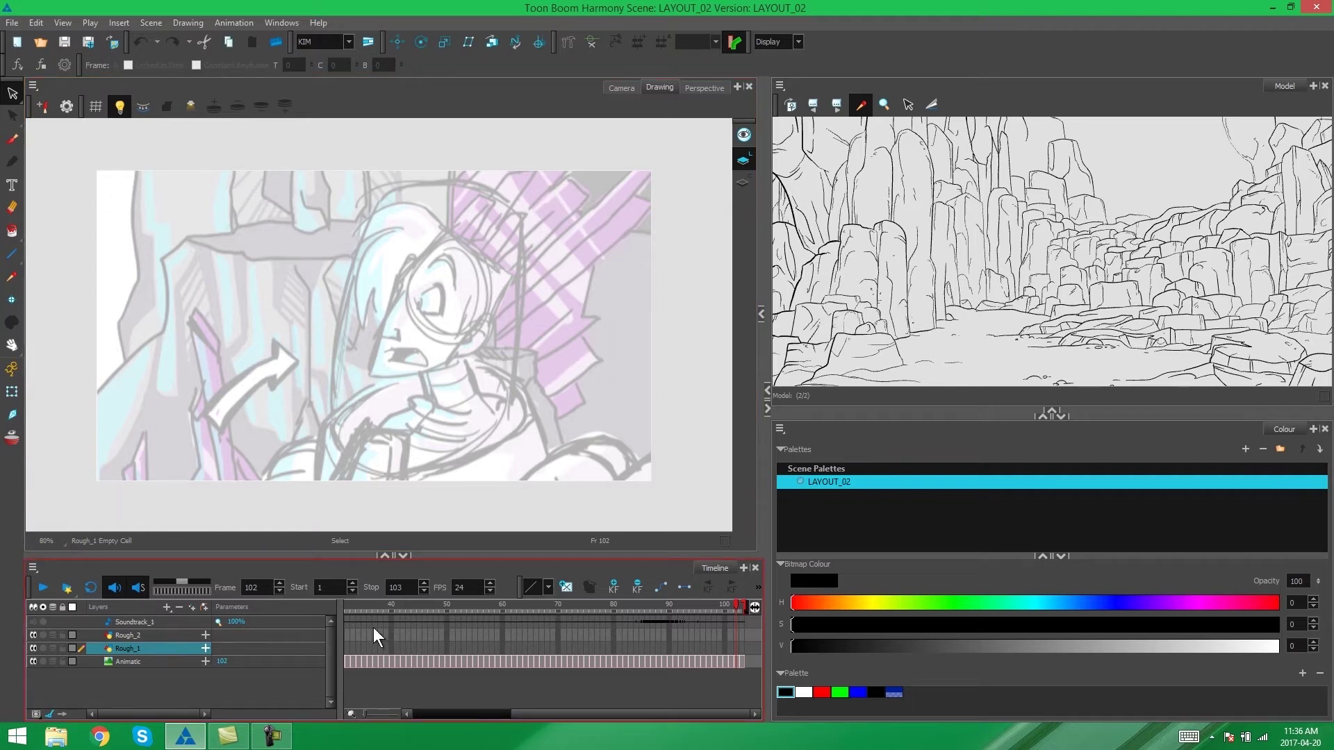
{"action": "mouse_move", "coordinate": [735, 605]}
{"action": "left_mouse_down"}
{"action": "mouse_move", "coordinate": [552, 610]}
{"action": "mouse_move", "coordinate": [333, 592]}
{"action": "left_mouse_up"}
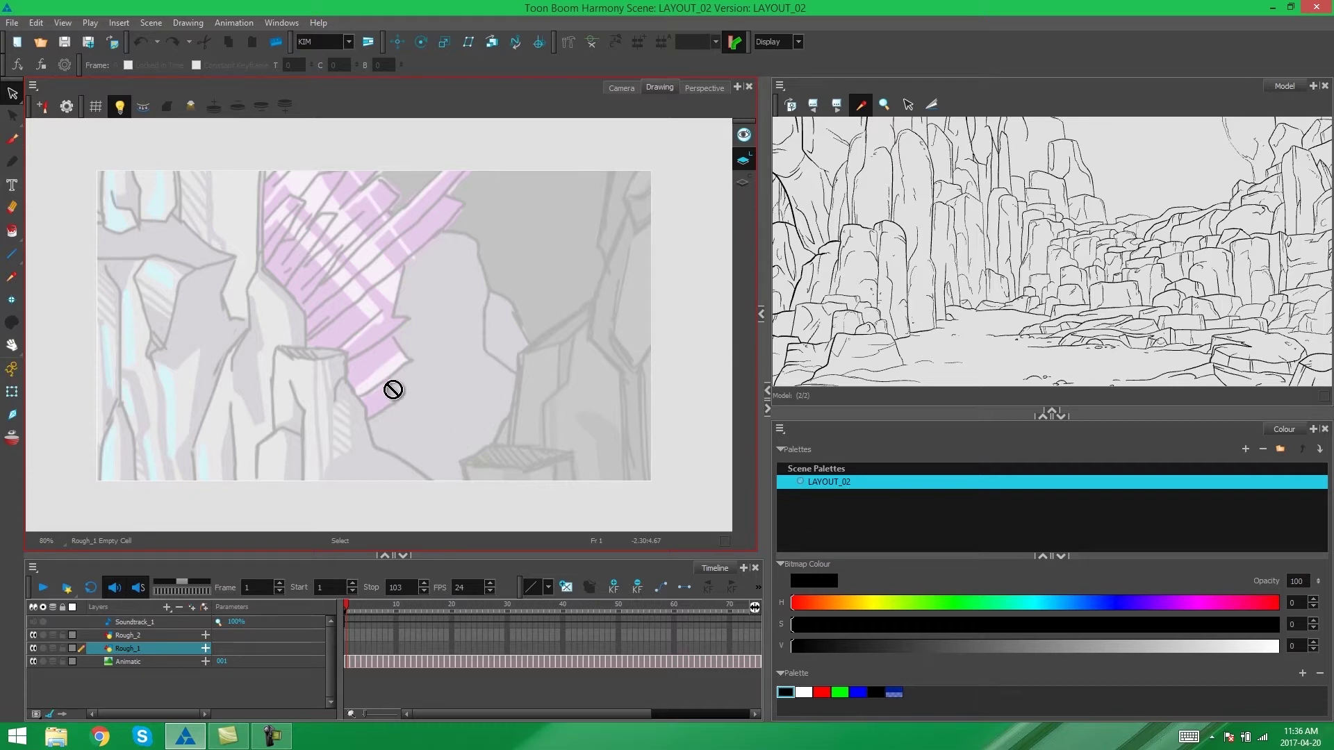
{"action": "scroll", "coordinate": [394, 361], "scroll_direction": "up", "scroll_amount": 1}
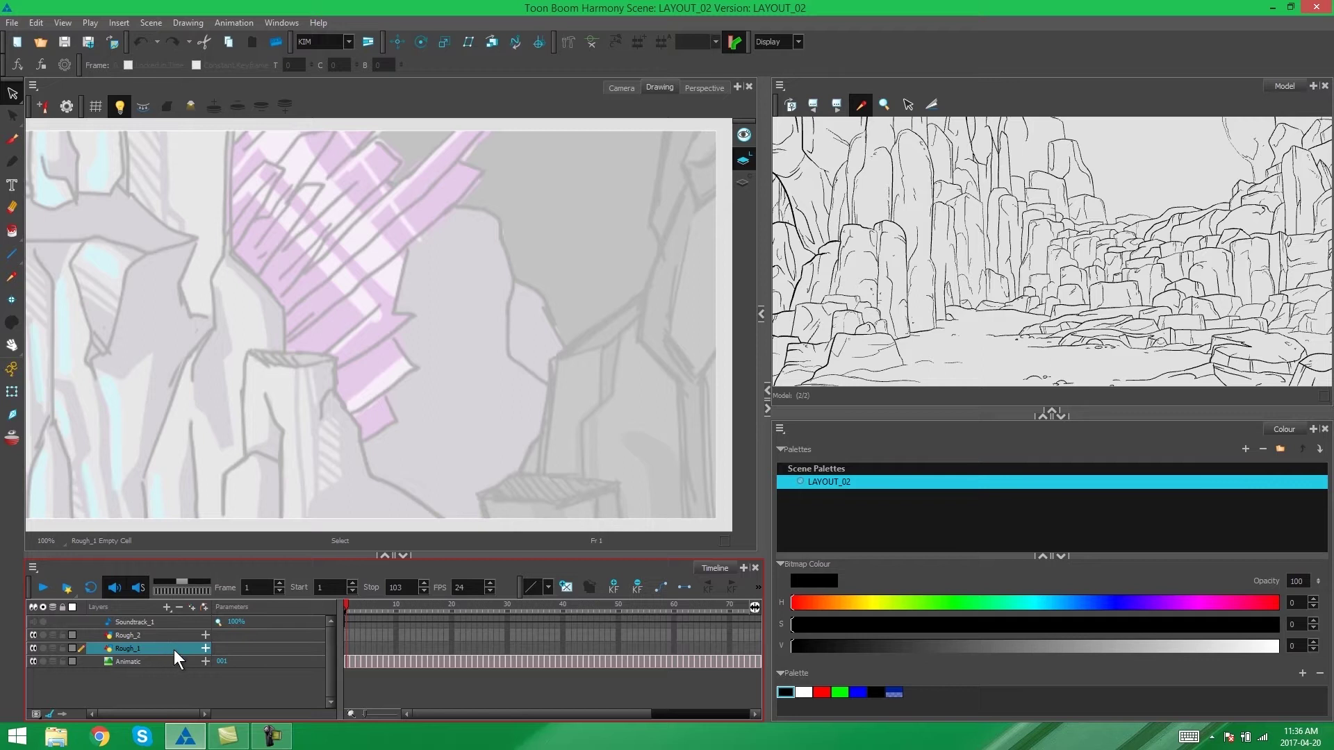
- Activate the Brush tool with the semi-transparent blue swatch from the LAYOUT_02 palette and check its alpha in the Colour Picker
{"action": "left_click", "coordinate": [10, 136]}
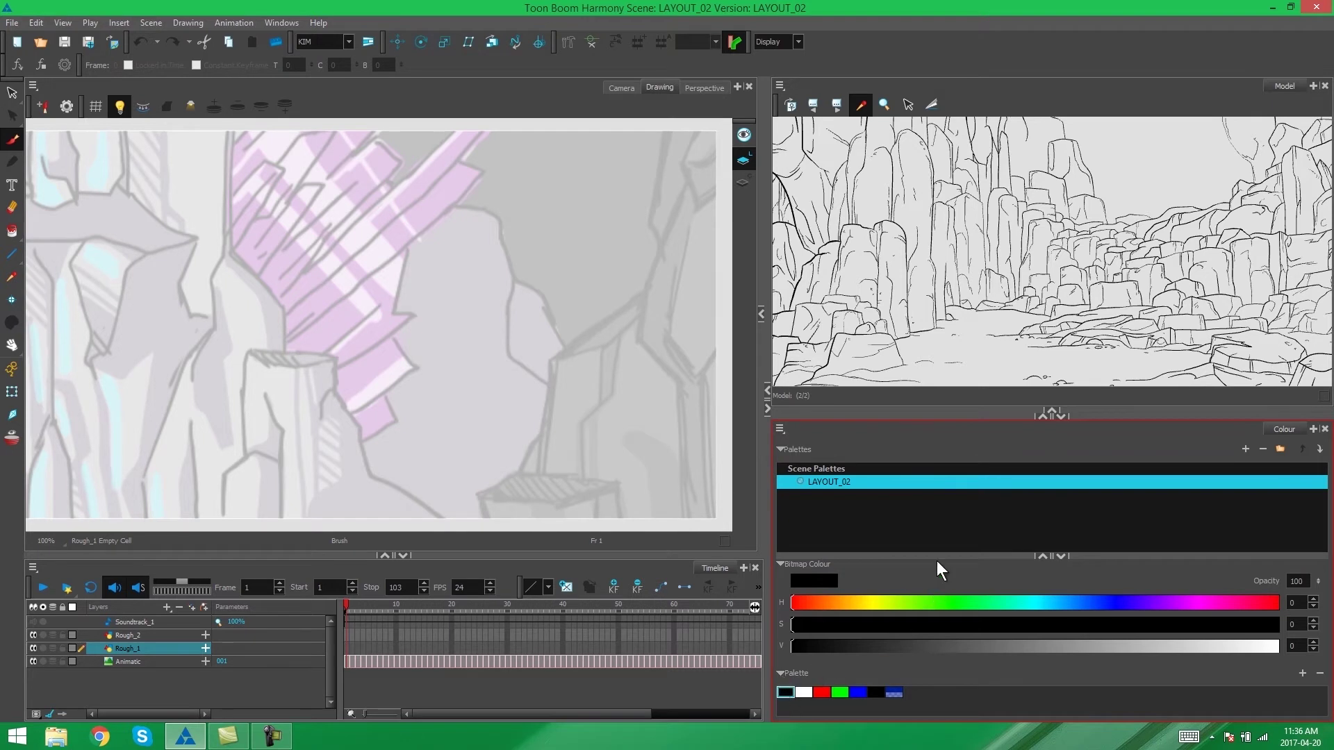
{"action": "left_click", "coordinate": [895, 692]}
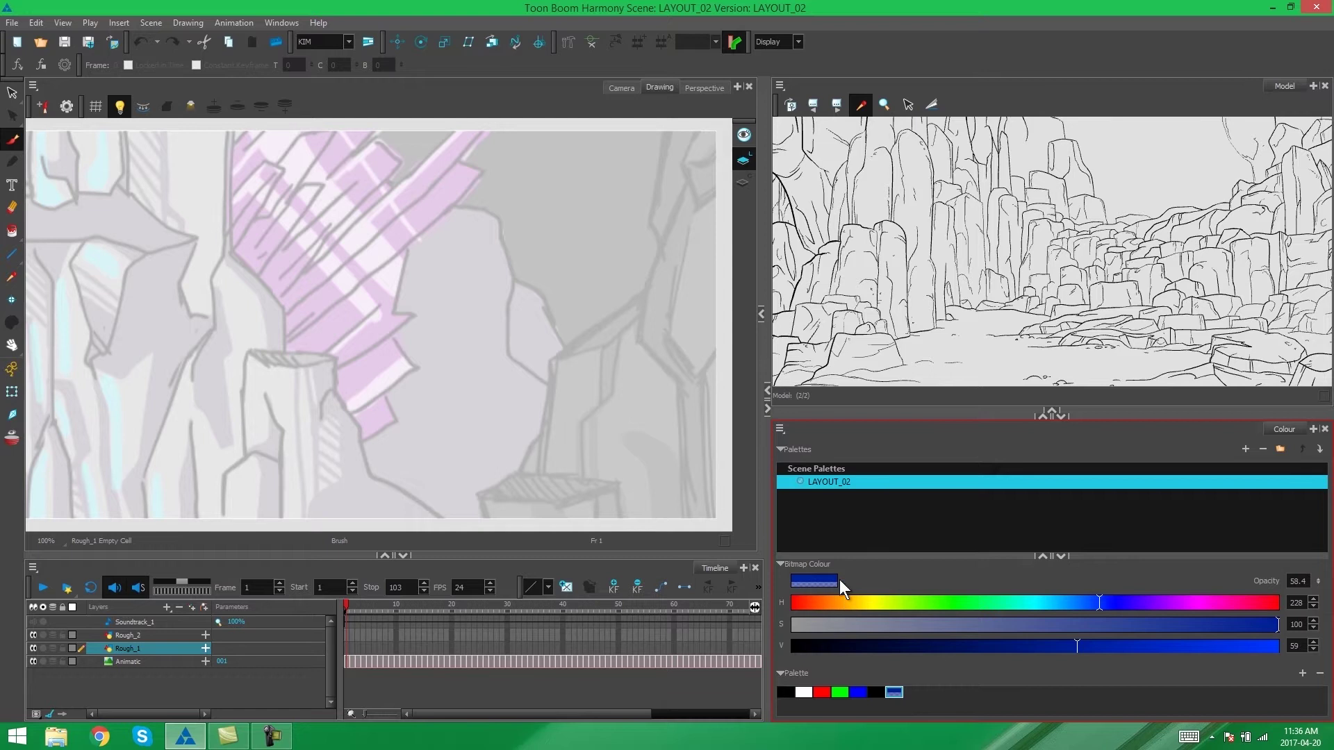
{"action": "double_click", "coordinate": [895, 692]}
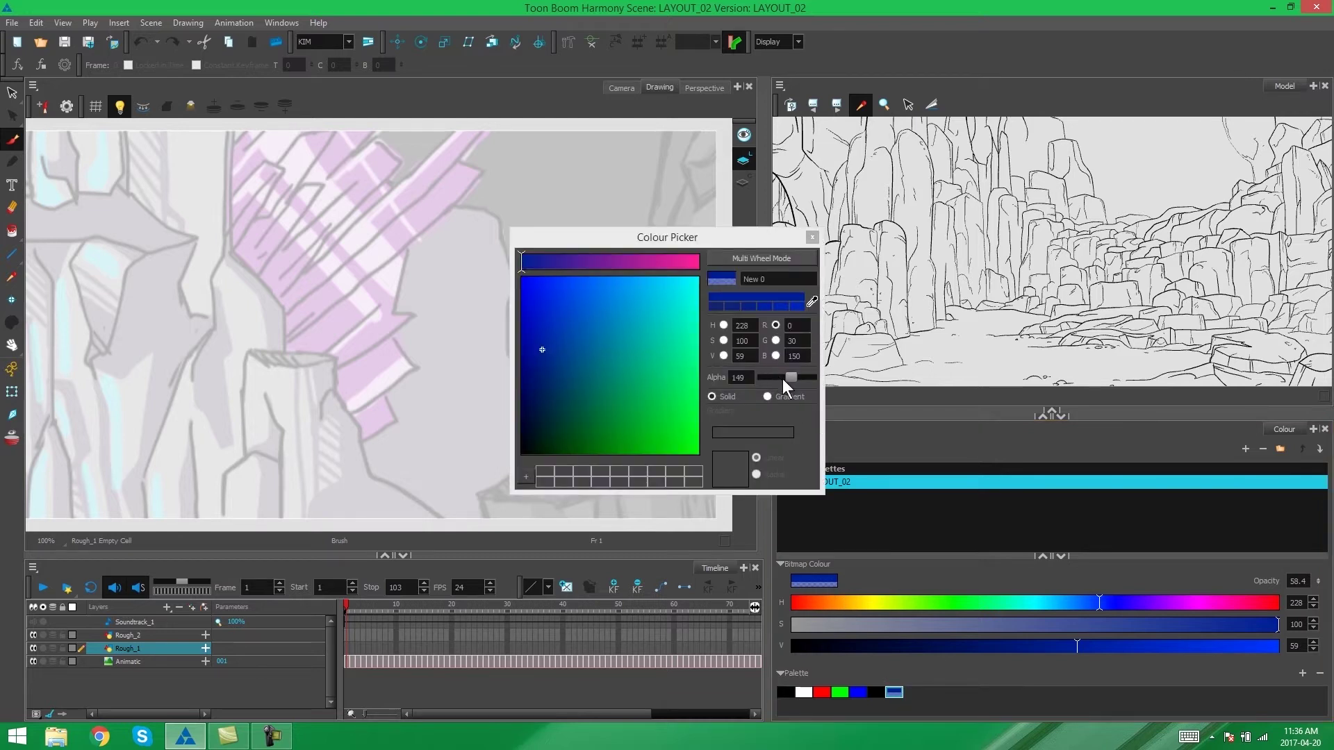
{"action": "left_click", "coordinate": [812, 237]}
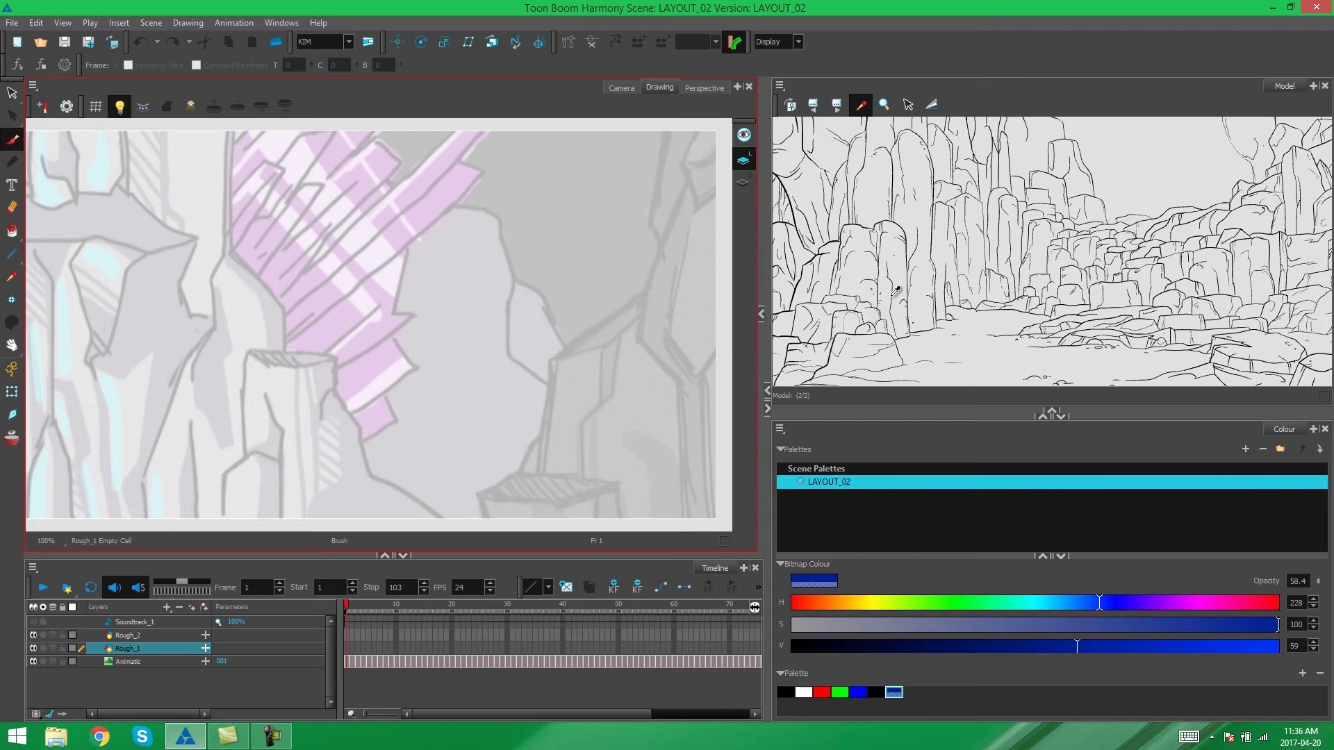
{"action": "left_click", "coordinate": [895, 290]}
{"action": "left_click", "coordinate": [1027, 455]}
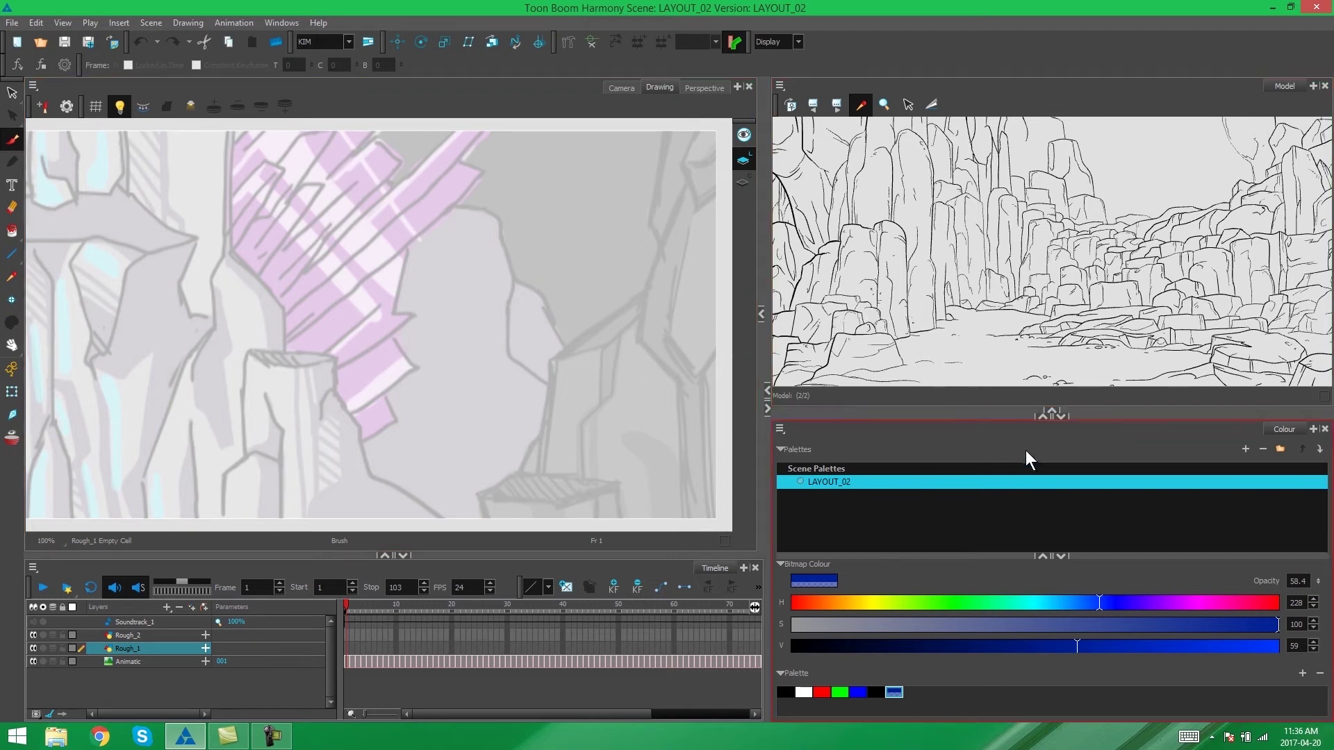
- Review the brush's Soft Lead preset, maximum size, flow and opacity, and restore the Model view
{"action": "left_click", "coordinate": [1053, 415]}
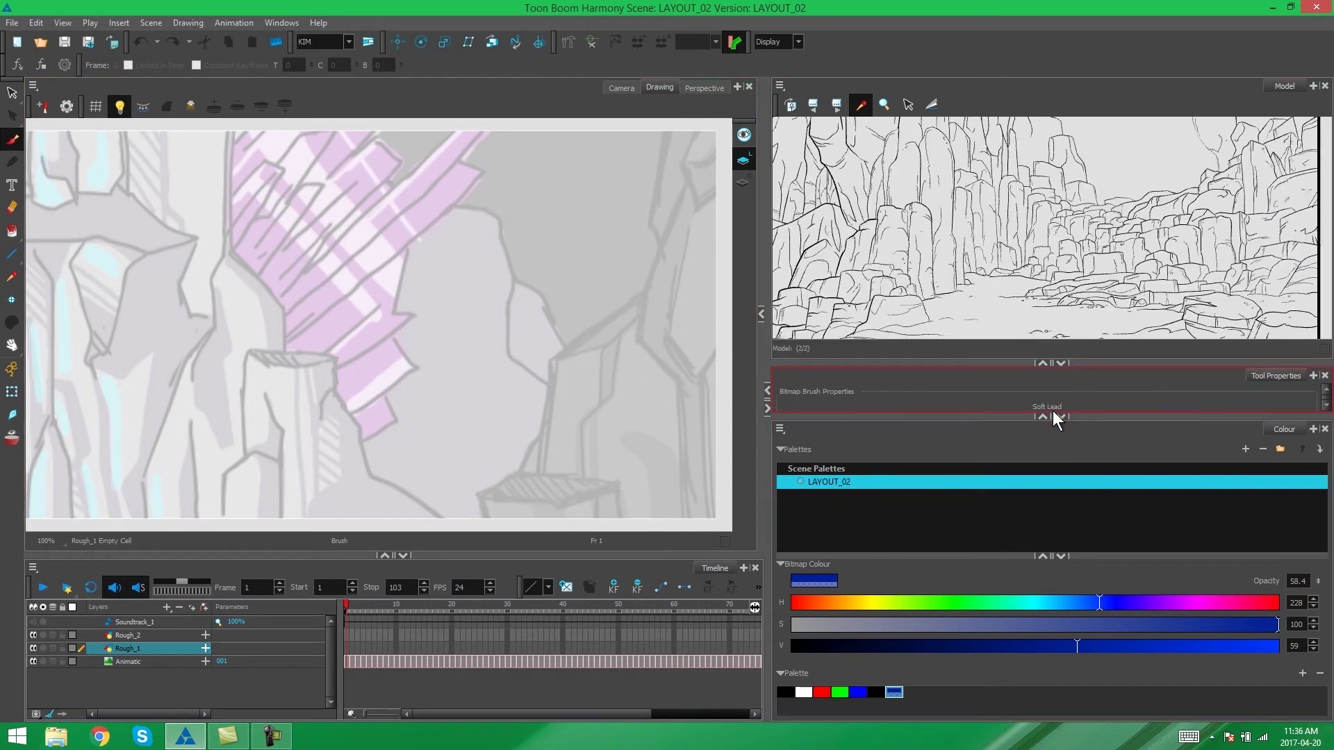
{"action": "left_click", "coordinate": [1043, 363]}
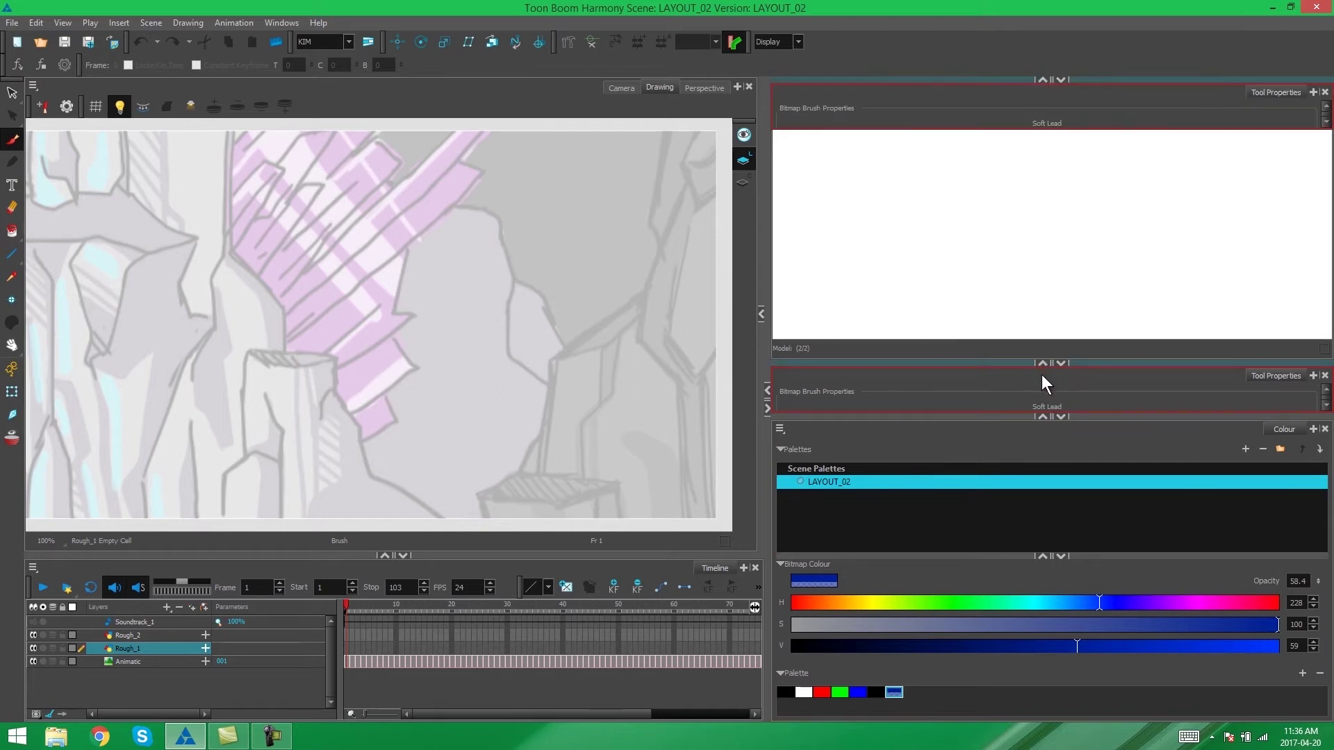
{"action": "left_click", "coordinate": [1042, 363]}
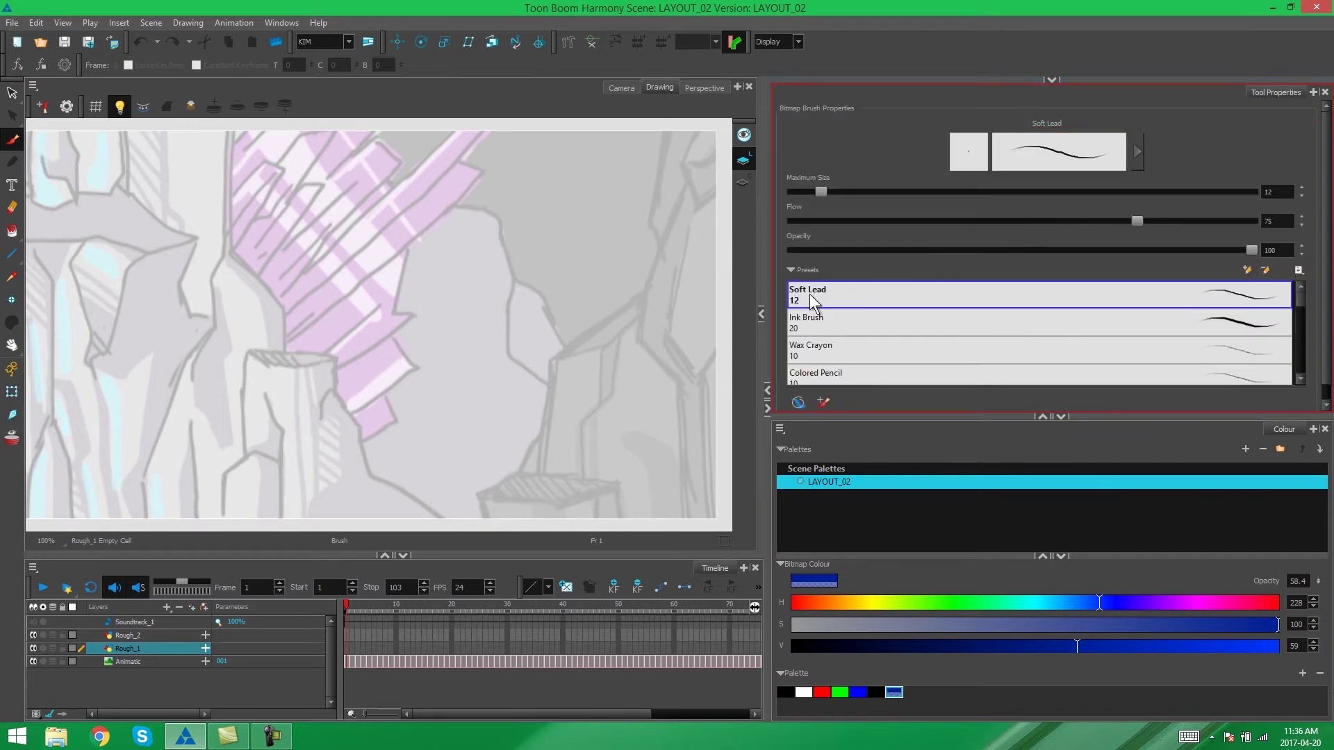
{"action": "left_click", "coordinate": [1262, 192]}
{"action": "left_click", "coordinate": [1054, 83]}
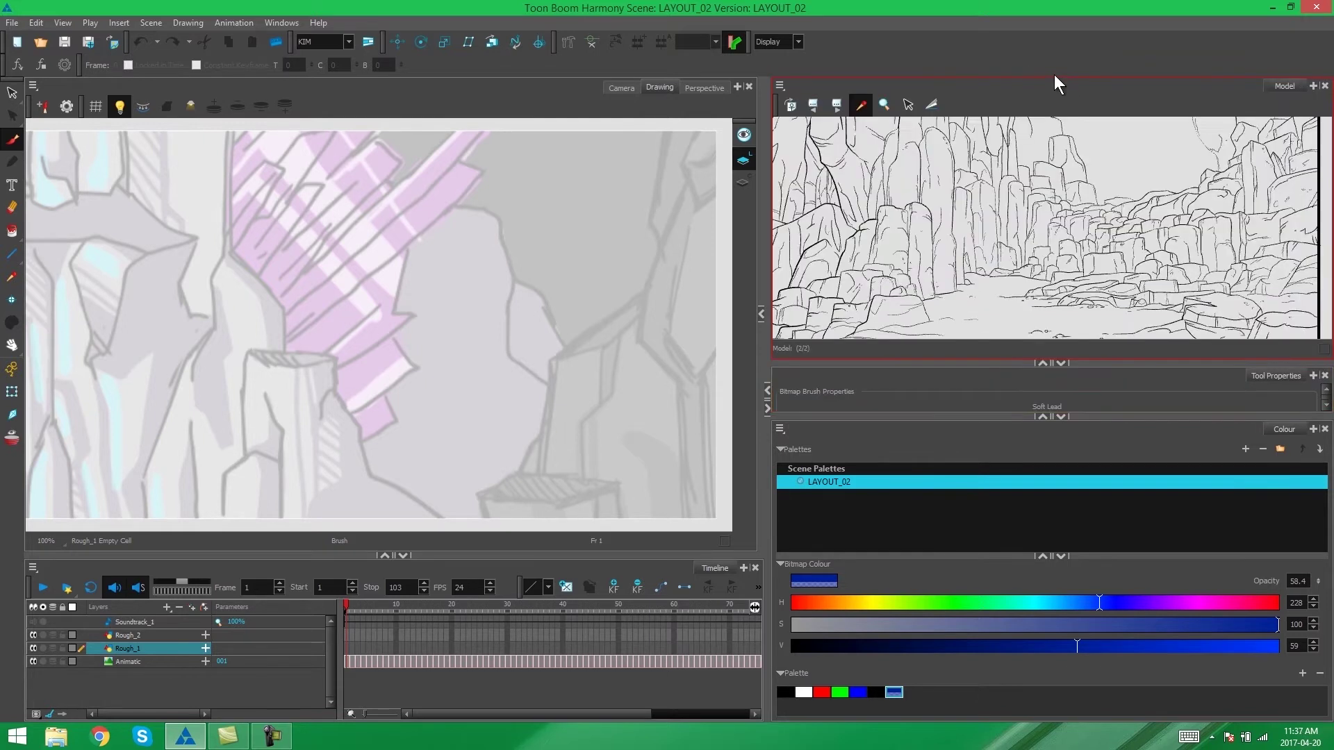
{"action": "left_click", "coordinate": [1060, 365]}
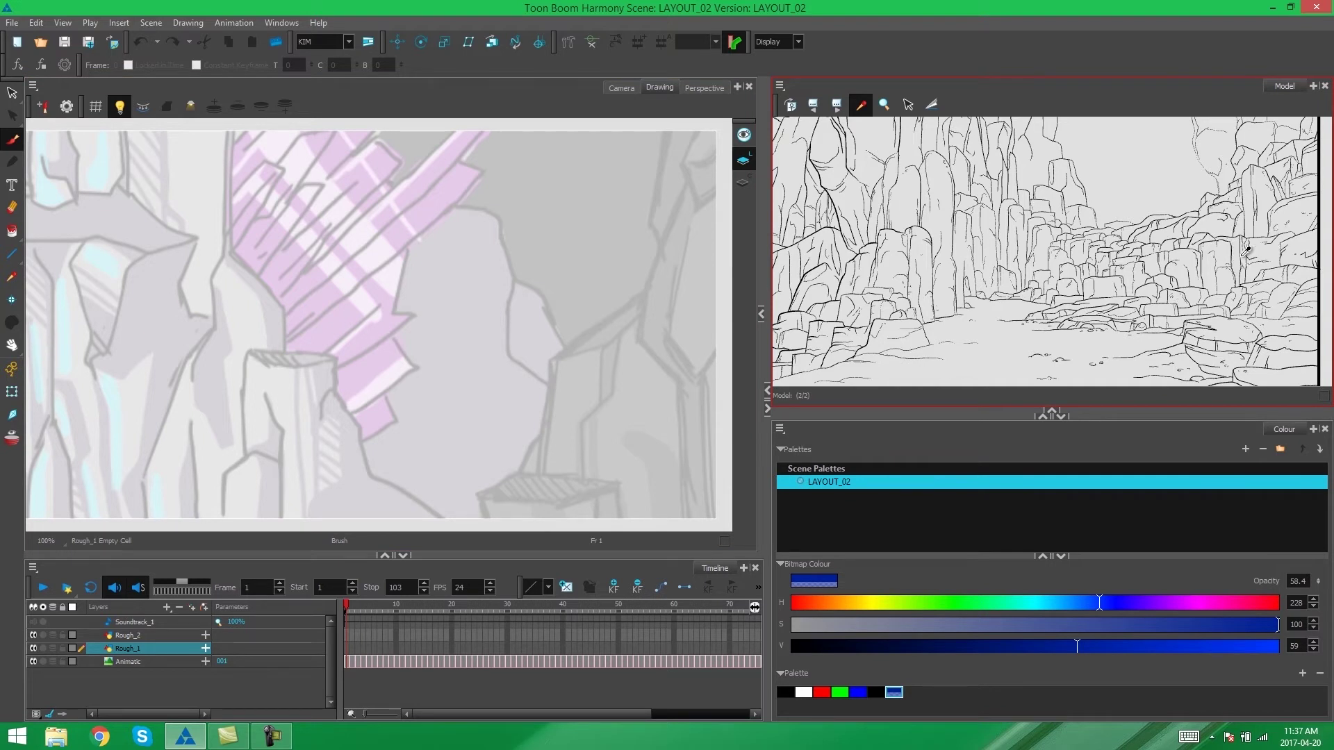
- Examine the rock shapes and line work of the canyon reference drawing in the Model view
{"action": "scroll", "coordinate": [1240, 284], "scroll_direction": "up", "scroll_amount": 2}
{"action": "scroll", "coordinate": [1237, 282], "scroll_direction": "up", "scroll_amount": 4}
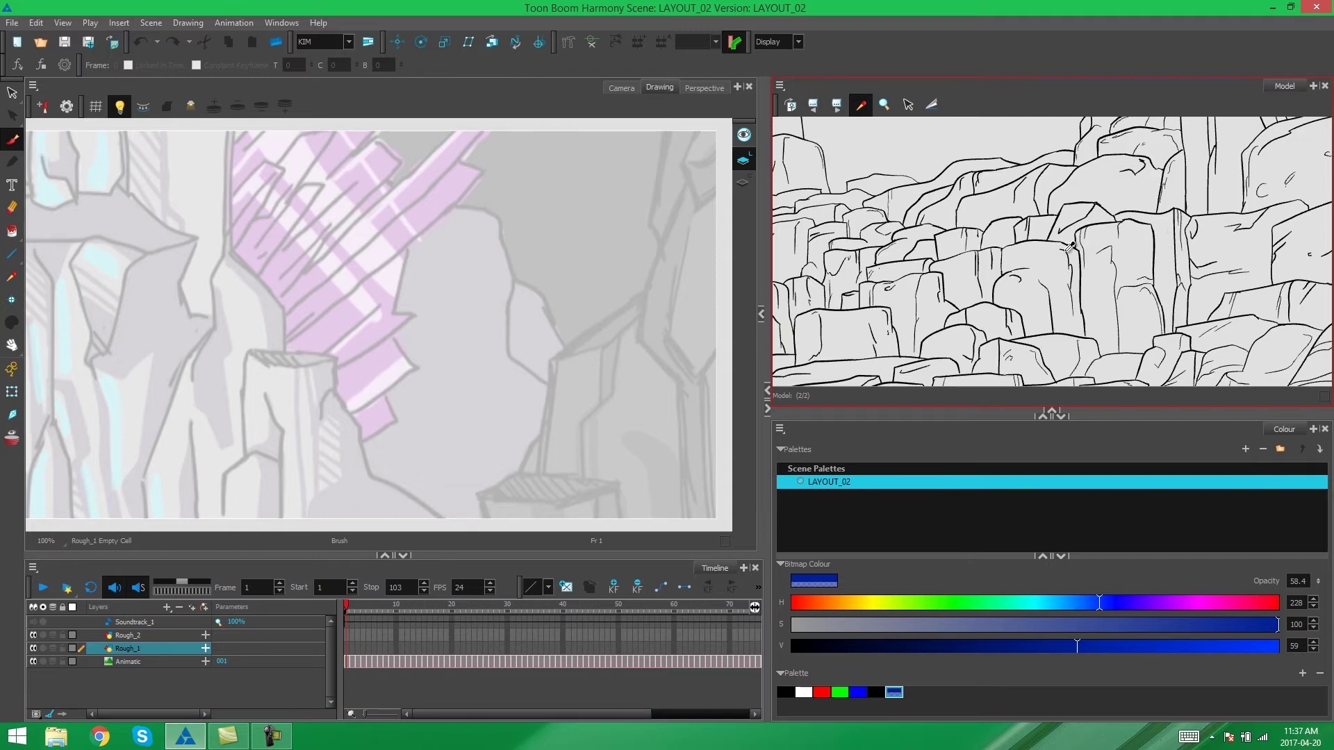
{"action": "scroll", "coordinate": [1067, 250], "scroll_direction": "down", "scroll_amount": 4}
{"action": "mouse_move", "coordinate": [911, 281]}
{"action": "left_mouse_down"}
{"action": "mouse_move", "coordinate": [1160, 264]}
{"action": "mouse_move", "coordinate": [1174, 254]}
{"action": "mouse_move", "coordinate": [1176, 188]}
{"action": "mouse_move", "coordinate": [1155, 243]}
{"action": "left_mouse_up"}
{"action": "scroll", "coordinate": [948, 315], "scroll_direction": "up", "scroll_amount": 1}
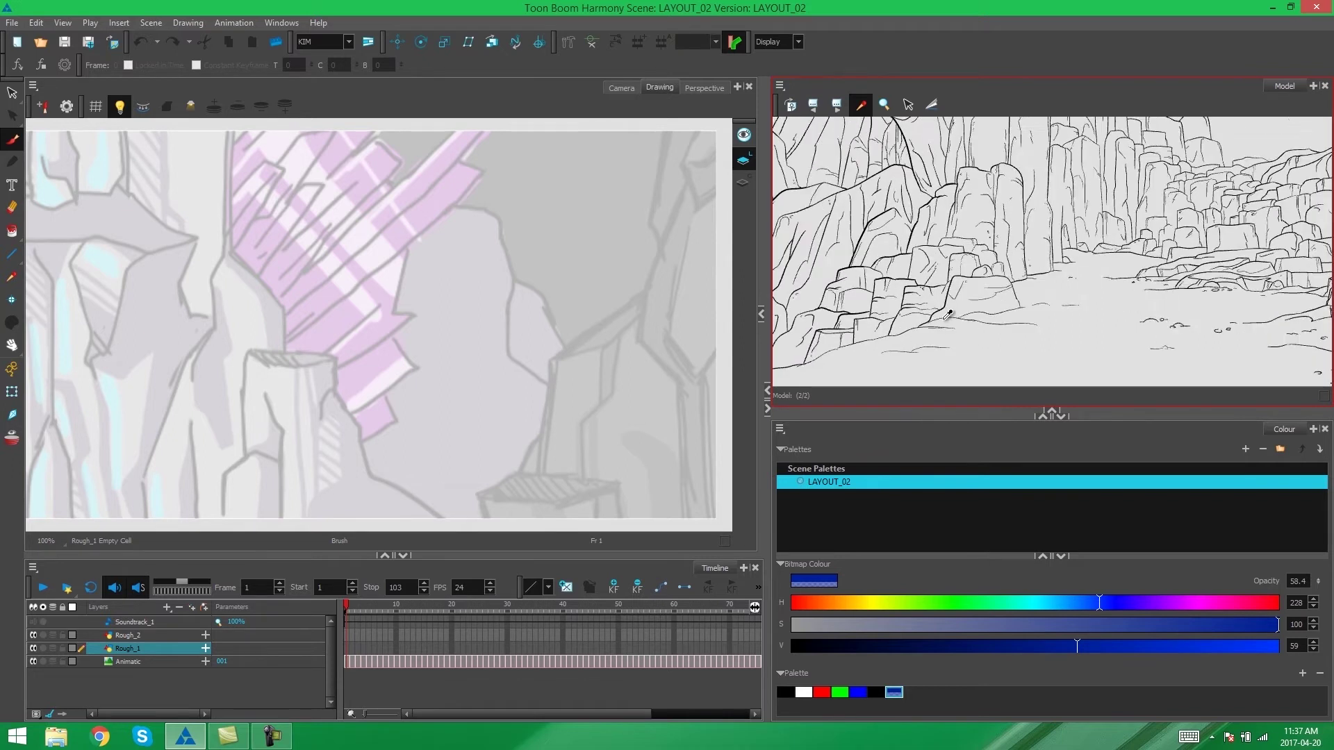
{"action": "scroll", "coordinate": [948, 314], "scroll_direction": "up", "scroll_amount": 1}
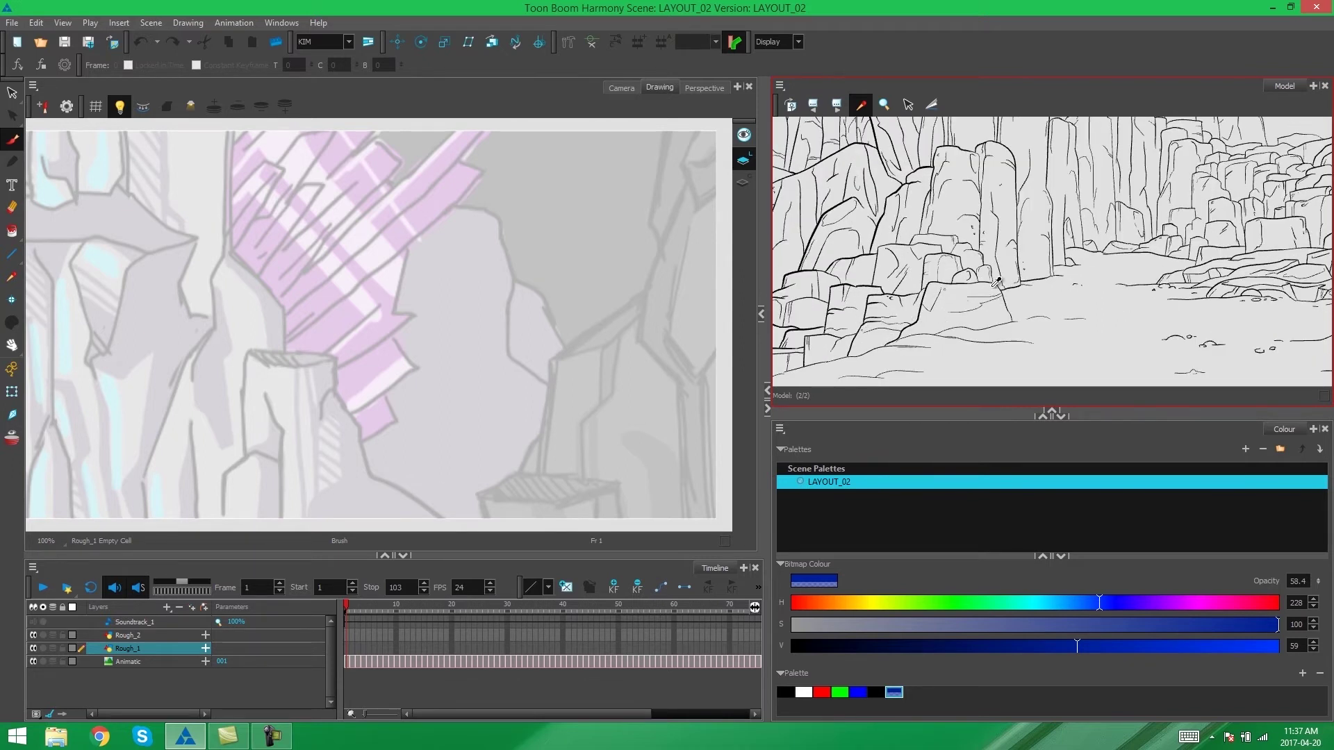
{"action": "scroll", "coordinate": [1000, 249], "scroll_direction": "down", "scroll_amount": 3}
{"action": "mouse_move", "coordinate": [1098, 188]}
{"action": "left_mouse_down"}
{"action": "mouse_move", "coordinate": [1013, 229]}
{"action": "mouse_move", "coordinate": [985, 272]}
{"action": "mouse_move", "coordinate": [1034, 233]}
{"action": "mouse_move", "coordinate": [1022, 240]}
{"action": "left_mouse_up"}
{"action": "scroll", "coordinate": [1007, 246], "scroll_direction": "up", "scroll_amount": 1}
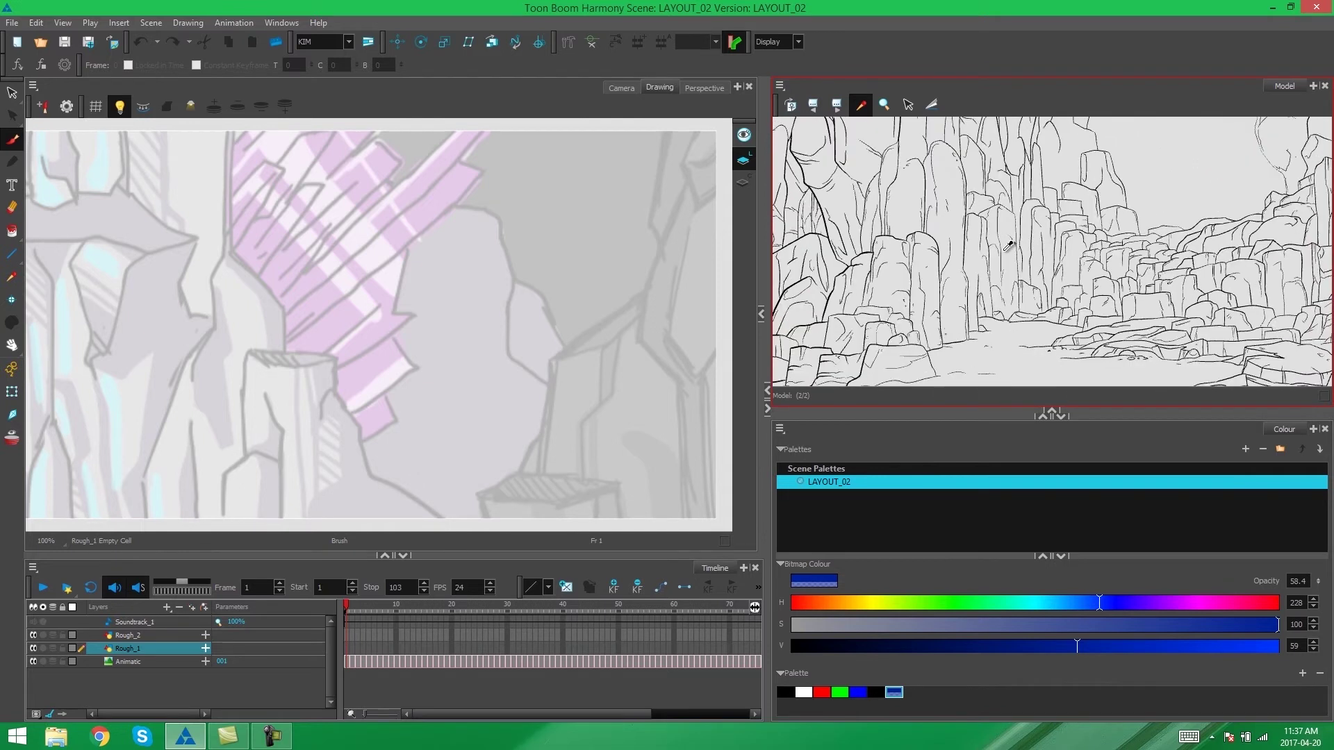
{"action": "scroll", "coordinate": [1008, 245], "scroll_direction": "up", "scroll_amount": 3}
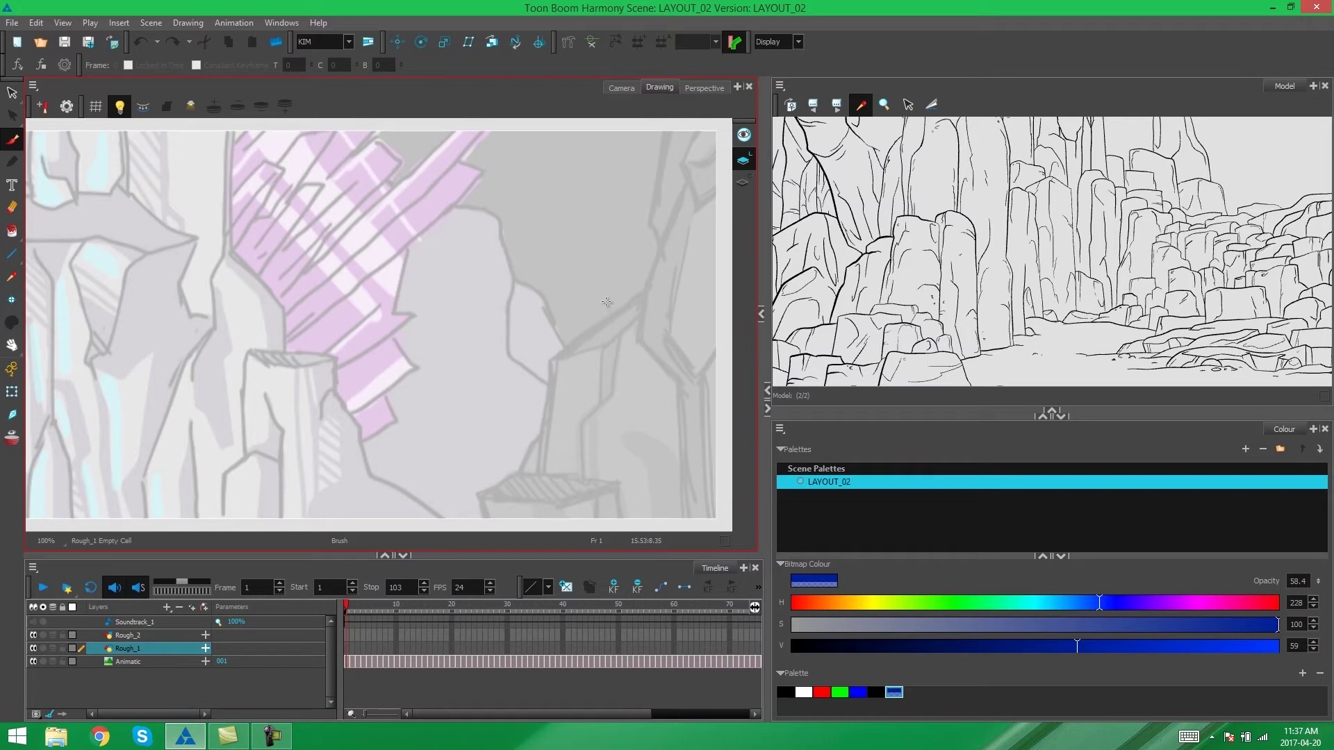
{"action": "key", "text": "2"}
{"action": "key", "text": "2"}
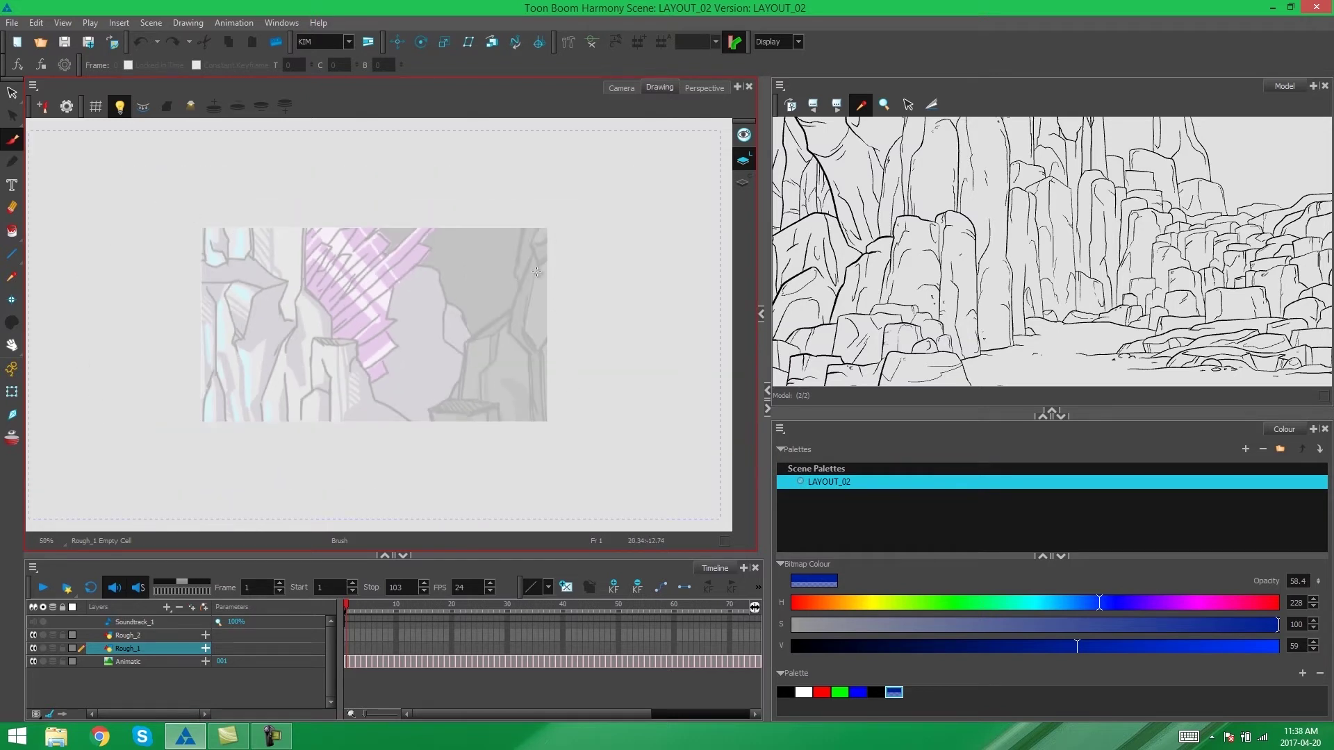
{"action": "key", "text": "1"}
{"action": "key", "text": "1"}
{"action": "key", "text": "1"}
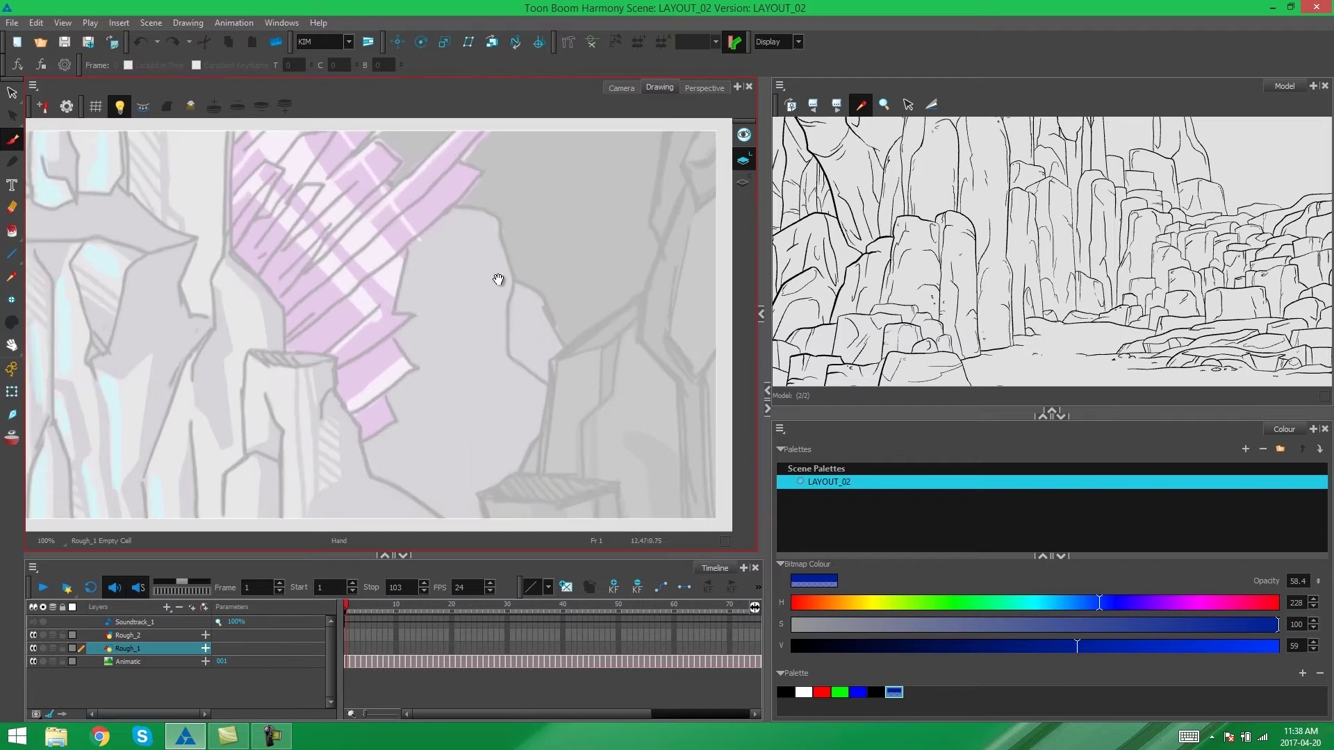
{"action": "mouse_move", "coordinate": [498, 279]}
{"action": "left_mouse_down"}
{"action": "mouse_move", "coordinate": [560, 301]}
{"action": "mouse_move", "coordinate": [518, 259]}
{"action": "mouse_move", "coordinate": [504, 294]}
{"action": "left_mouse_up"}
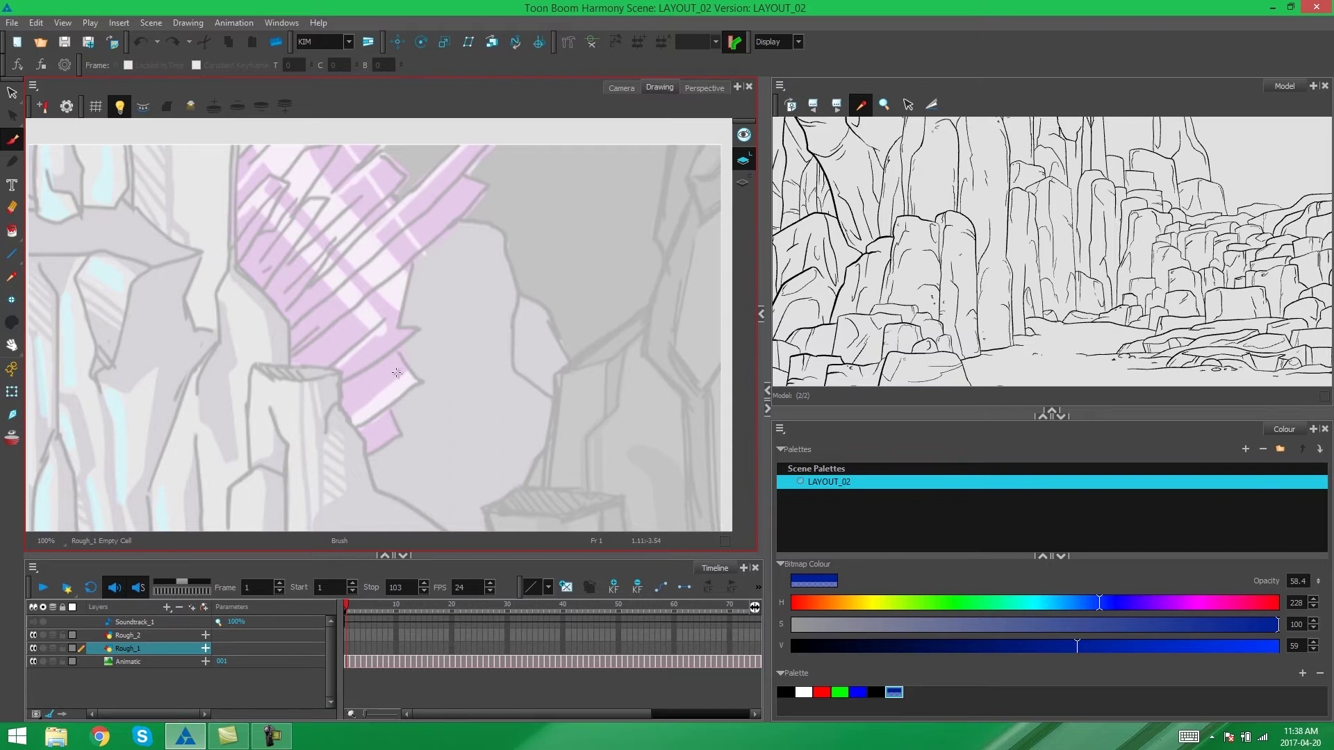
- Trace the tall cliff edge at the right side of the animatic on Rough_1 in blue, and undo the last stray stroke
{"action": "left_click_drag", "start_coordinate": [676, 197], "coordinate": [633, 182]}
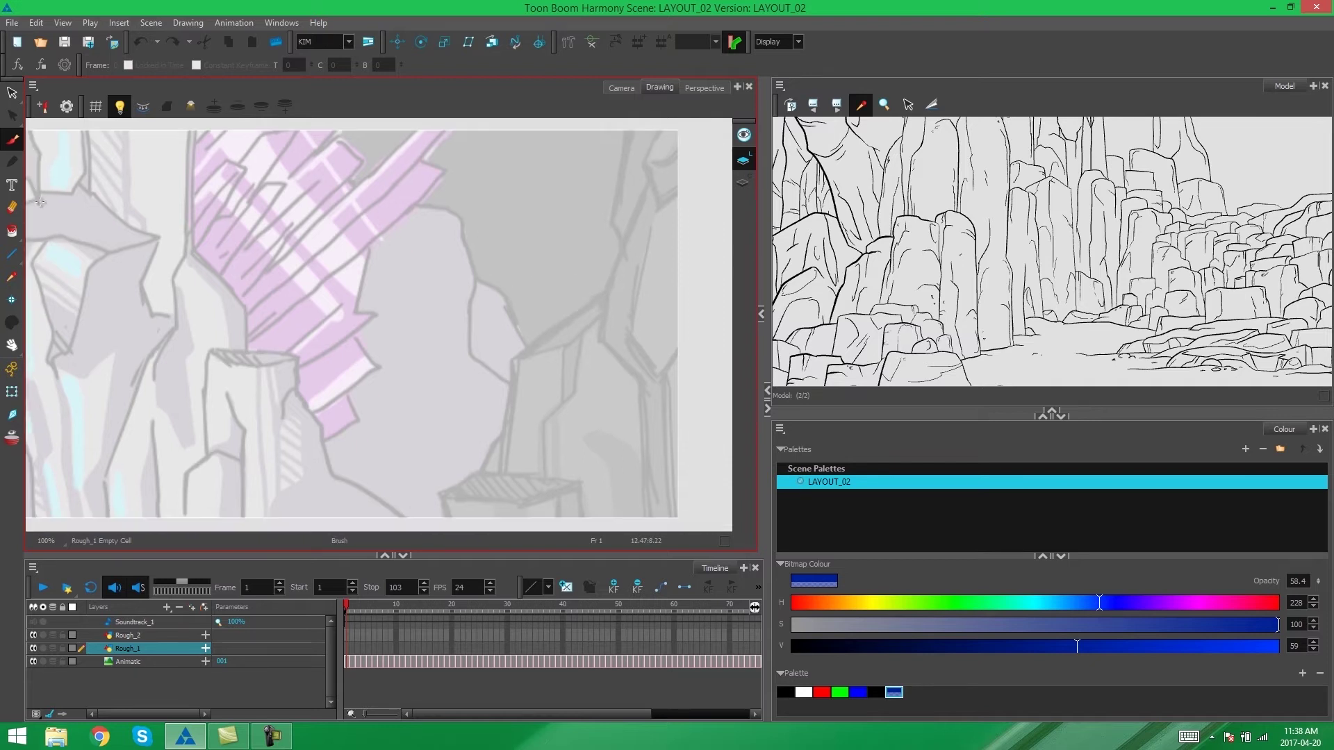
{"action": "mouse_move", "coordinate": [646, 252]}
{"action": "left_mouse_down"}
{"action": "mouse_move", "coordinate": [628, 261]}
{"action": "mouse_move", "coordinate": [610, 245]}
{"action": "left_mouse_up"}
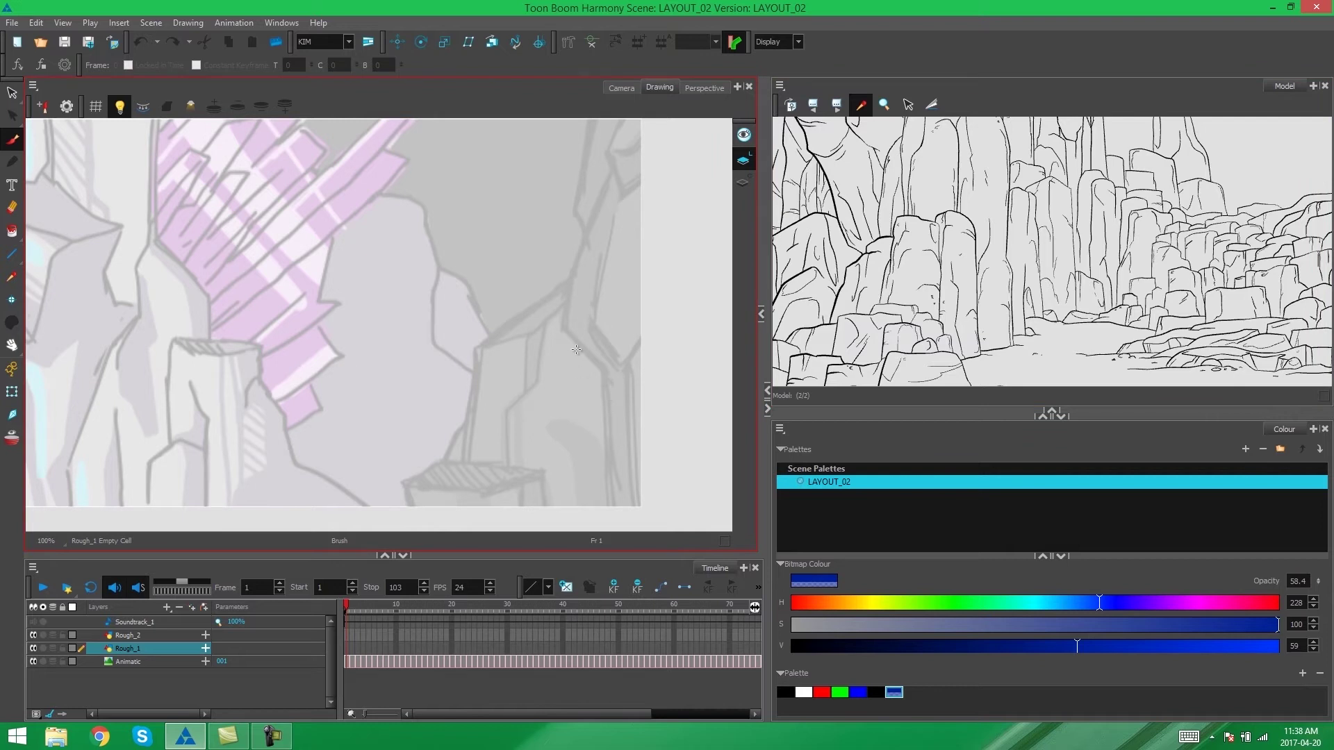
{"action": "left_click_drag", "start_coordinate": [611, 172], "coordinate": [573, 365]}
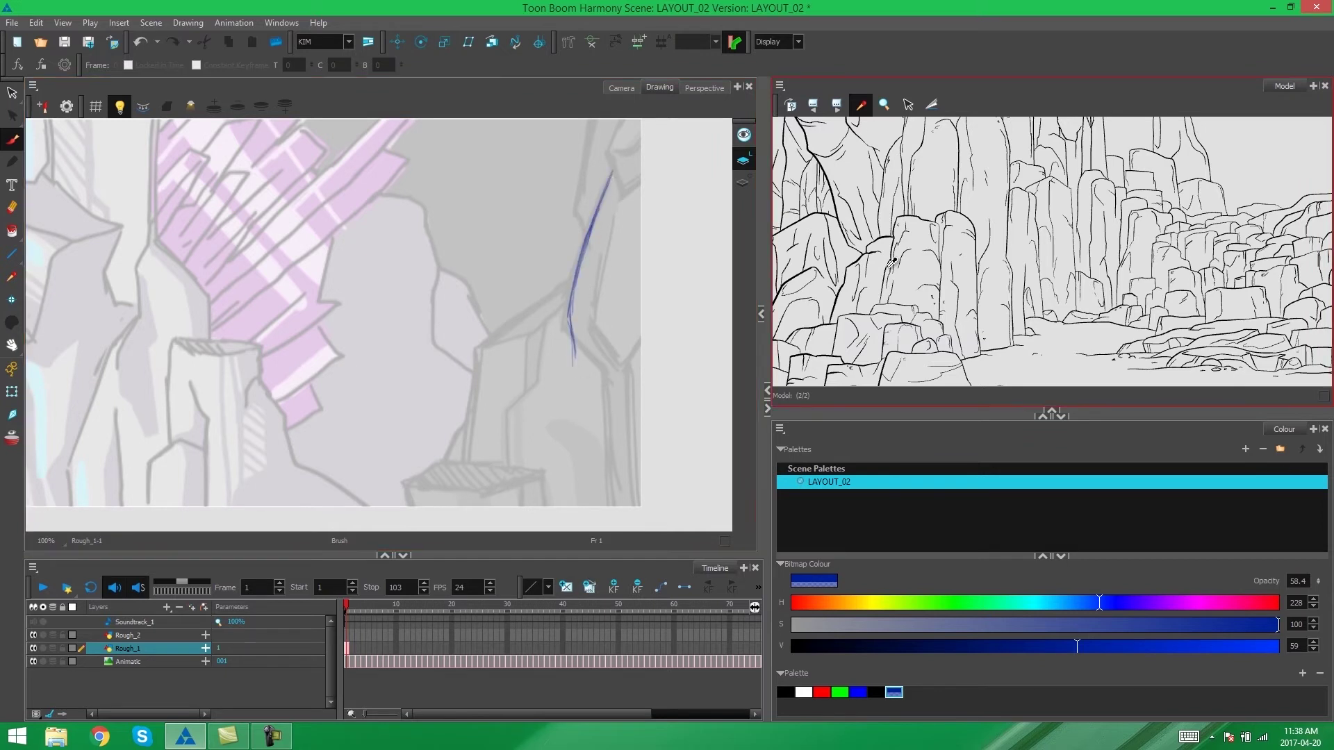
{"action": "mouse_move", "coordinate": [612, 170]}
{"action": "left_mouse_down"}
{"action": "mouse_move", "coordinate": [581, 396]}
{"action": "mouse_move", "coordinate": [542, 520]}
{"action": "mouse_move", "coordinate": [641, 145]}
{"action": "left_mouse_up"}
{"action": "mouse_move", "coordinate": [628, 245]}
{"action": "left_mouse_down"}
{"action": "mouse_move", "coordinate": [630, 225]}
{"action": "mouse_move", "coordinate": [583, 364]}
{"action": "left_mouse_up"}
{"action": "left_click_drag", "start_coordinate": [601, 208], "coordinate": [625, 286]}
{"action": "left_click_drag", "start_coordinate": [604, 174], "coordinate": [610, 292]}
{"action": "mouse_move", "coordinate": [594, 335]}
{"action": "left_mouse_down"}
{"action": "mouse_move", "coordinate": [654, 218]}
{"action": "mouse_move", "coordinate": [556, 333]}
{"action": "mouse_move", "coordinate": [548, 400]}
{"action": "left_mouse_up"}
{"action": "left_click_drag", "start_coordinate": [575, 283], "coordinate": [601, 277]}
{"action": "key", "text": "ctrl+z"}
- Trace the rock block beside the right cliff and the flat-topped ledge, carrying its lines below the frame edge
{"action": "left_click_drag", "start_coordinate": [617, 325], "coordinate": [651, 268]}
{"action": "left_click_drag", "start_coordinate": [612, 226], "coordinate": [683, 194]}
{"action": "mouse_move", "coordinate": [656, 348]}
{"action": "left_mouse_down"}
{"action": "mouse_move", "coordinate": [526, 364]}
{"action": "mouse_move", "coordinate": [514, 395]}
{"action": "left_mouse_up"}
{"action": "mouse_move", "coordinate": [684, 319]}
{"action": "left_mouse_down"}
{"action": "mouse_move", "coordinate": [598, 452]}
{"action": "mouse_move", "coordinate": [626, 339]}
{"action": "left_mouse_up"}
{"action": "mouse_move", "coordinate": [451, 394]}
{"action": "left_mouse_down"}
{"action": "mouse_move", "coordinate": [515, 401]}
{"action": "mouse_move", "coordinate": [573, 382]}
{"action": "mouse_move", "coordinate": [438, 432]}
{"action": "left_mouse_up"}
{"action": "left_click_drag", "start_coordinate": [520, 409], "coordinate": [508, 445]}
{"action": "left_click_drag", "start_coordinate": [556, 410], "coordinate": [556, 430]}
{"action": "left_click_drag", "start_coordinate": [580, 251], "coordinate": [544, 348]}
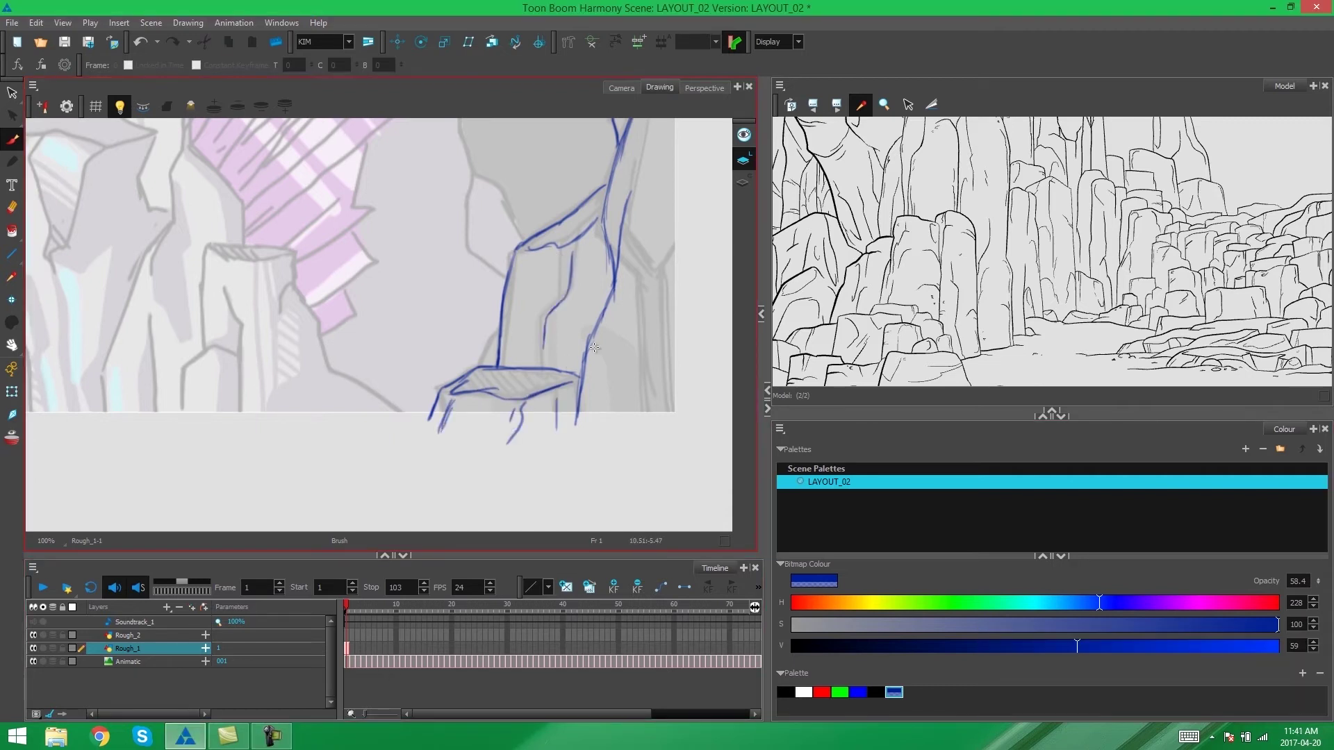
- Extend the right cliff past the frame edge with rounded rock contours and add small crack and dot details
{"action": "left_click_drag", "start_coordinate": [615, 285], "coordinate": [656, 283]}
{"action": "left_click_drag", "start_coordinate": [656, 282], "coordinate": [602, 344]}
{"action": "left_click_drag", "start_coordinate": [604, 357], "coordinate": [642, 387]}
{"action": "left_click_drag", "start_coordinate": [601, 185], "coordinate": [626, 196]}
{"action": "left_click_drag", "start_coordinate": [564, 368], "coordinate": [601, 367]}
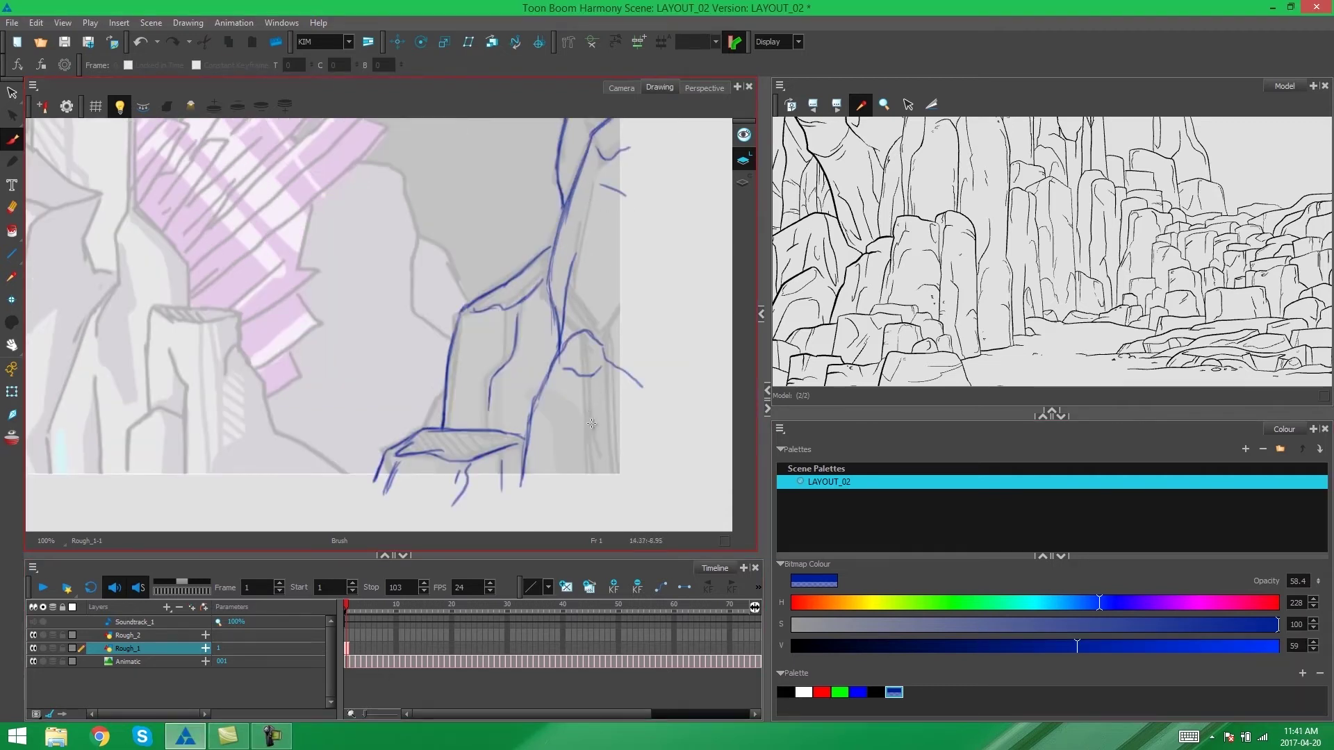
{"action": "mouse_move", "coordinate": [532, 455]}
{"action": "left_mouse_down"}
{"action": "mouse_move", "coordinate": [530, 424]}
{"action": "mouse_move", "coordinate": [568, 431]}
{"action": "left_mouse_up"}
{"action": "left_click_drag", "start_coordinate": [494, 372], "coordinate": [607, 407]}
{"action": "left_click_drag", "start_coordinate": [660, 311], "coordinate": [639, 378]}
{"action": "left_click", "coordinate": [624, 403]}
{"action": "left_click", "coordinate": [621, 415]}
- Outline the flat-topped pillar in the foreground with the small rock at its foot and the slope beside it
{"action": "mouse_move", "coordinate": [608, 308]}
{"action": "left_mouse_down"}
{"action": "mouse_move", "coordinate": [444, 256]}
{"action": "mouse_move", "coordinate": [620, 348]}
{"action": "mouse_move", "coordinate": [858, 269]}
{"action": "left_mouse_up"}
{"action": "mouse_move", "coordinate": [497, 286]}
{"action": "left_mouse_down"}
{"action": "mouse_move", "coordinate": [548, 299]}
{"action": "mouse_move", "coordinate": [453, 409]}
{"action": "left_mouse_up"}
{"action": "mouse_move", "coordinate": [549, 300]}
{"action": "left_mouse_down"}
{"action": "mouse_move", "coordinate": [579, 416]}
{"action": "mouse_move", "coordinate": [645, 473]}
{"action": "left_mouse_up"}
{"action": "left_click_drag", "start_coordinate": [645, 473], "coordinate": [601, 434]}
{"action": "mouse_move", "coordinate": [398, 378]}
{"action": "left_mouse_down"}
{"action": "mouse_move", "coordinate": [423, 352]}
{"action": "mouse_move", "coordinate": [393, 437]}
{"action": "left_mouse_up"}
{"action": "left_click_drag", "start_coordinate": [423, 353], "coordinate": [452, 428]}
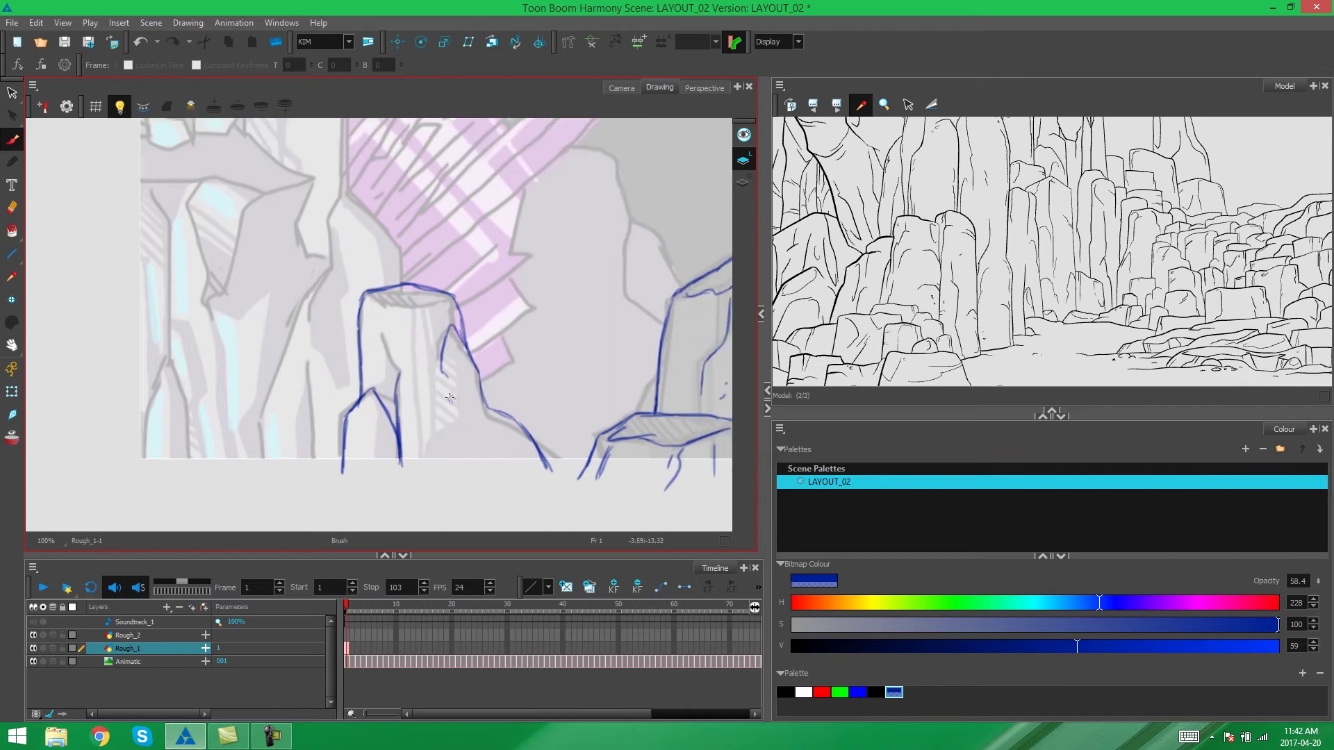
- Add vertical cracks and the top face to the foreground pillar, and trace the curved rock rising behind it
{"action": "left_click_drag", "start_coordinate": [417, 335], "coordinate": [425, 433]}
{"action": "left_click_drag", "start_coordinate": [430, 369], "coordinate": [429, 338]}
{"action": "mouse_move", "coordinate": [398, 373]}
{"action": "left_mouse_down"}
{"action": "mouse_move", "coordinate": [381, 331]}
{"action": "mouse_move", "coordinate": [449, 302]}
{"action": "left_mouse_up"}
{"action": "left_click_drag", "start_coordinate": [444, 375], "coordinate": [441, 476]}
{"action": "mouse_move", "coordinate": [417, 313]}
{"action": "left_mouse_down"}
{"action": "mouse_move", "coordinate": [271, 267]}
{"action": "mouse_move", "coordinate": [533, 381]}
{"action": "left_mouse_up"}
{"action": "mouse_move", "coordinate": [464, 137]}
{"action": "left_mouse_down"}
{"action": "mouse_move", "coordinate": [462, 253]}
{"action": "mouse_move", "coordinate": [520, 352]}
{"action": "left_mouse_up"}
{"action": "left_click_drag", "start_coordinate": [455, 271], "coordinate": [444, 338]}
{"action": "mouse_move", "coordinate": [497, 271]}
{"action": "left_mouse_down"}
{"action": "mouse_move", "coordinate": [512, 278]}
{"action": "mouse_move", "coordinate": [425, 128]}
{"action": "left_mouse_up"}
{"action": "left_click_drag", "start_coordinate": [397, 342], "coordinate": [426, 343]}
{"action": "left_click_drag", "start_coordinate": [492, 269], "coordinate": [512, 303]}
{"action": "left_click_drag", "start_coordinate": [558, 345], "coordinate": [455, 327]}
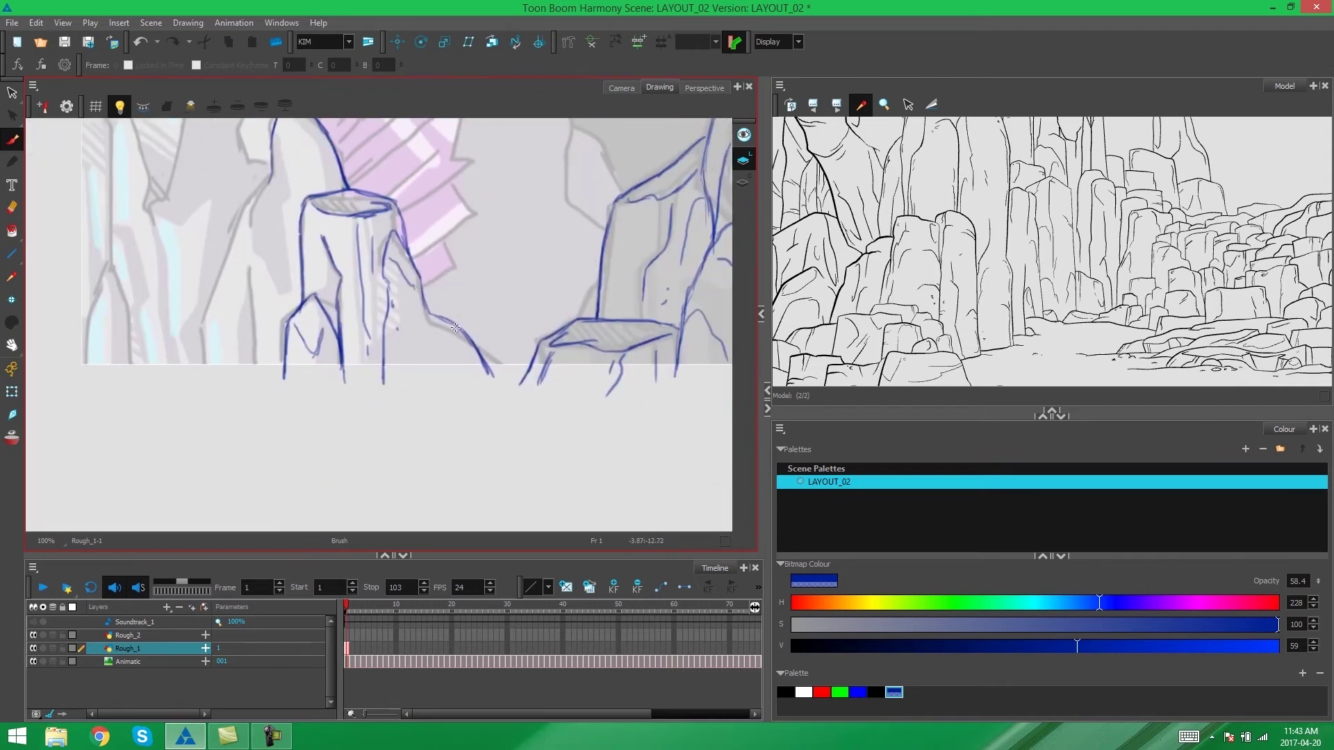
- Trace the left cliff's vertical edge, the pointed horizontal overhang and the rock contours beneath it
{"action": "left_click", "coordinate": [313, 271]}
{"action": "mouse_move", "coordinate": [260, 151]}
{"action": "left_mouse_down"}
{"action": "mouse_move", "coordinate": [134, 280]}
{"action": "mouse_move", "coordinate": [443, 249]}
{"action": "left_mouse_up"}
{"action": "mouse_move", "coordinate": [453, 277]}
{"action": "left_mouse_down"}
{"action": "mouse_move", "coordinate": [387, 486]}
{"action": "mouse_move", "coordinate": [448, 318]}
{"action": "left_mouse_up"}
{"action": "left_click_drag", "start_coordinate": [472, 283], "coordinate": [568, 389]}
{"action": "left_click_drag", "start_coordinate": [551, 207], "coordinate": [589, 152]}
{"action": "left_click_drag", "start_coordinate": [394, 239], "coordinate": [555, 237]}
{"action": "left_click_drag", "start_coordinate": [534, 226], "coordinate": [560, 237]}
{"action": "left_click_drag", "start_coordinate": [501, 186], "coordinate": [586, 320]}
{"action": "mouse_move", "coordinate": [528, 336]}
{"action": "left_mouse_down"}
{"action": "mouse_move", "coordinate": [623, 378]}
{"action": "mouse_move", "coordinate": [603, 307]}
{"action": "left_mouse_up"}
{"action": "mouse_move", "coordinate": [594, 221]}
{"action": "left_mouse_down"}
{"action": "mouse_move", "coordinate": [531, 330]}
{"action": "mouse_move", "coordinate": [532, 208]}
{"action": "left_mouse_up"}
{"action": "left_click_drag", "start_coordinate": [537, 352], "coordinate": [550, 513]}
{"action": "left_click_drag", "start_coordinate": [528, 236], "coordinate": [499, 437]}
{"action": "left_click_drag", "start_coordinate": [490, 300], "coordinate": [542, 351]}
{"action": "left_click_drag", "start_coordinate": [428, 373], "coordinate": [493, 367]}
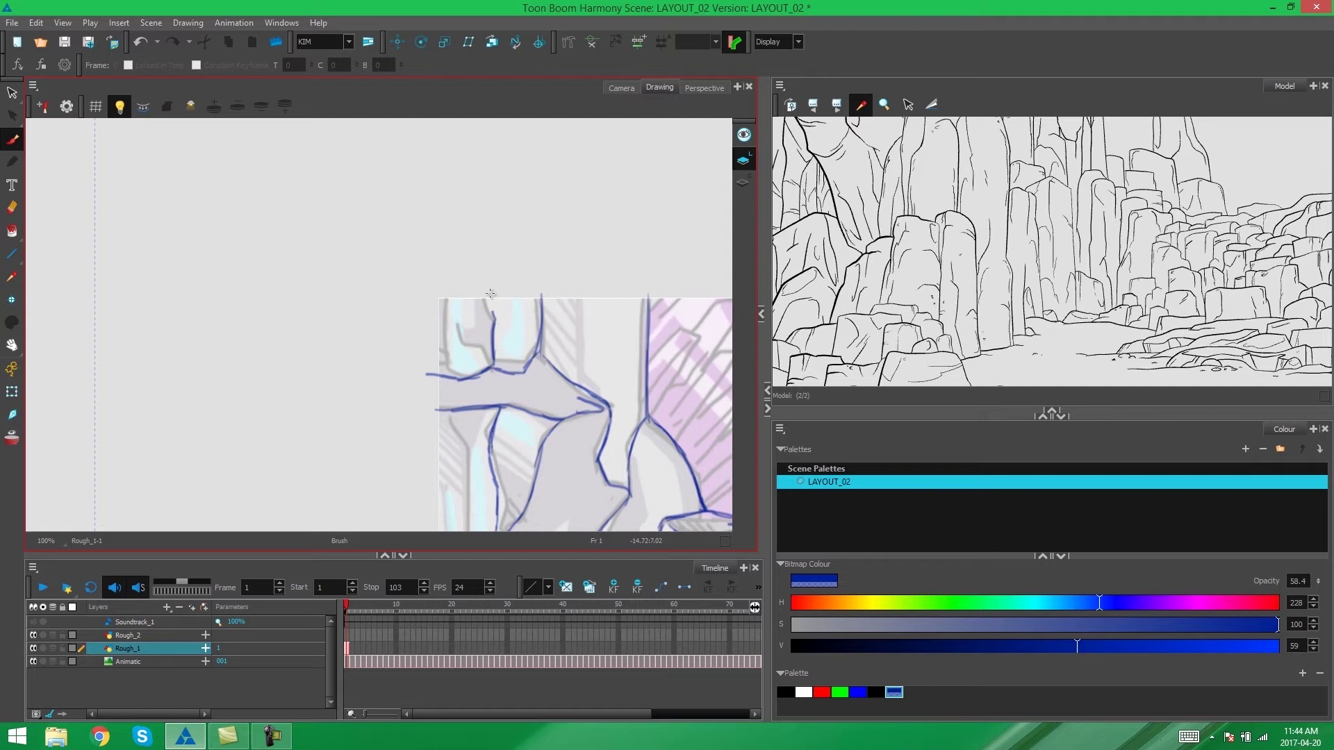
- Trace the rock columns above the left overhang, extending their lines past the upper frame edge
{"action": "left_click_drag", "start_coordinate": [451, 298], "coordinate": [461, 377]}
{"action": "left_click_drag", "start_coordinate": [464, 301], "coordinate": [486, 365]}
{"action": "left_click_drag", "start_coordinate": [563, 417], "coordinate": [421, 210]}
{"action": "left_click_drag", "start_coordinate": [455, 256], "coordinate": [464, 313]}
{"action": "left_click_drag", "start_coordinate": [422, 328], "coordinate": [422, 377]}
{"action": "mouse_move", "coordinate": [424, 292]}
{"action": "left_mouse_down"}
{"action": "mouse_move", "coordinate": [114, 466]}
{"action": "mouse_move", "coordinate": [387, 393]}
{"action": "left_mouse_up"}
{"action": "left_click_drag", "start_coordinate": [464, 185], "coordinate": [471, 309]}
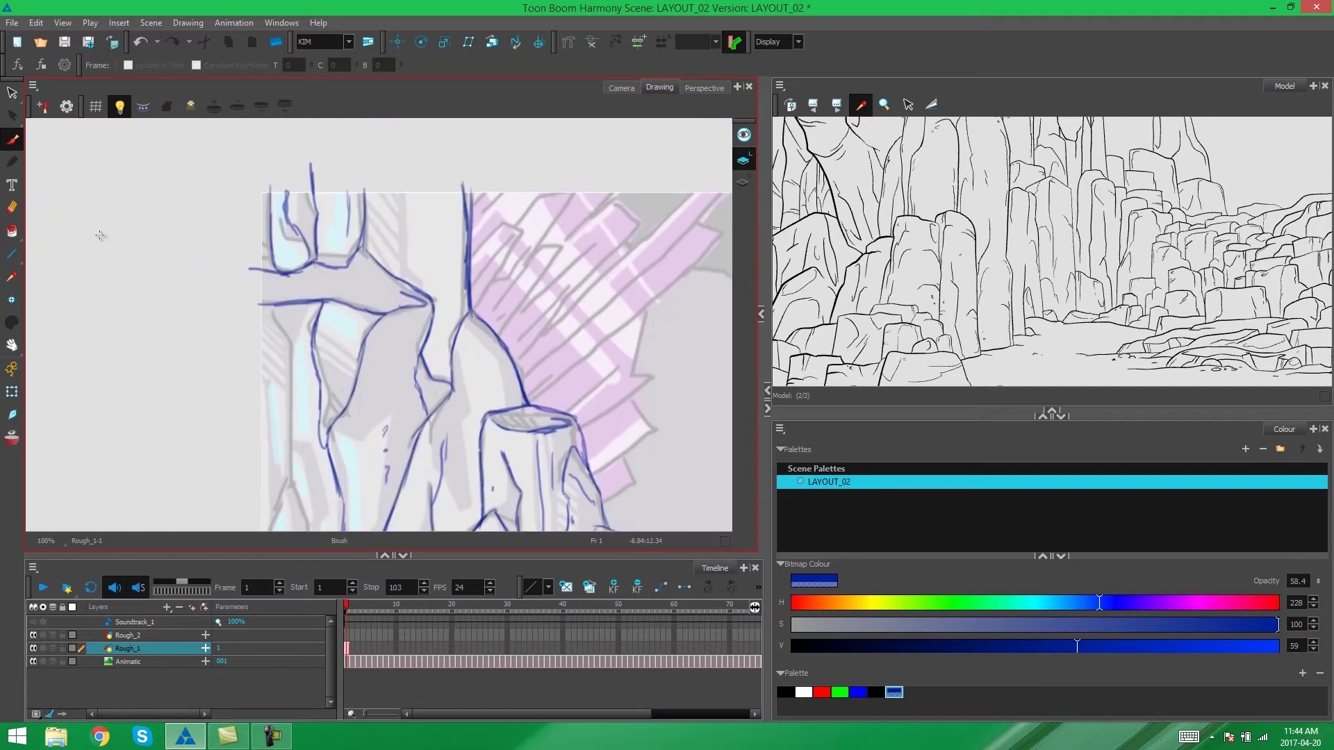
- Erase part of the cliff's vertical edge line and add short crack strokes to the rock face beside it
{"action": "left_click", "coordinate": [12, 208]}
{"action": "left_click_drag", "start_coordinate": [475, 214], "coordinate": [476, 293]}
{"action": "left_click", "coordinate": [12, 140]}
{"action": "left_click_drag", "start_coordinate": [398, 193], "coordinate": [409, 264]}
{"action": "left_click_drag", "start_coordinate": [422, 213], "coordinate": [430, 222]}
- Trace the leftmost rock column beneath the overhang down to the lower frame edge, including its forked base
{"action": "mouse_move", "coordinate": [403, 348]}
{"action": "left_mouse_down"}
{"action": "mouse_move", "coordinate": [506, 277]}
{"action": "mouse_move", "coordinate": [530, 183]}
{"action": "left_mouse_up"}
{"action": "left_click_drag", "start_coordinate": [419, 178], "coordinate": [396, 420]}
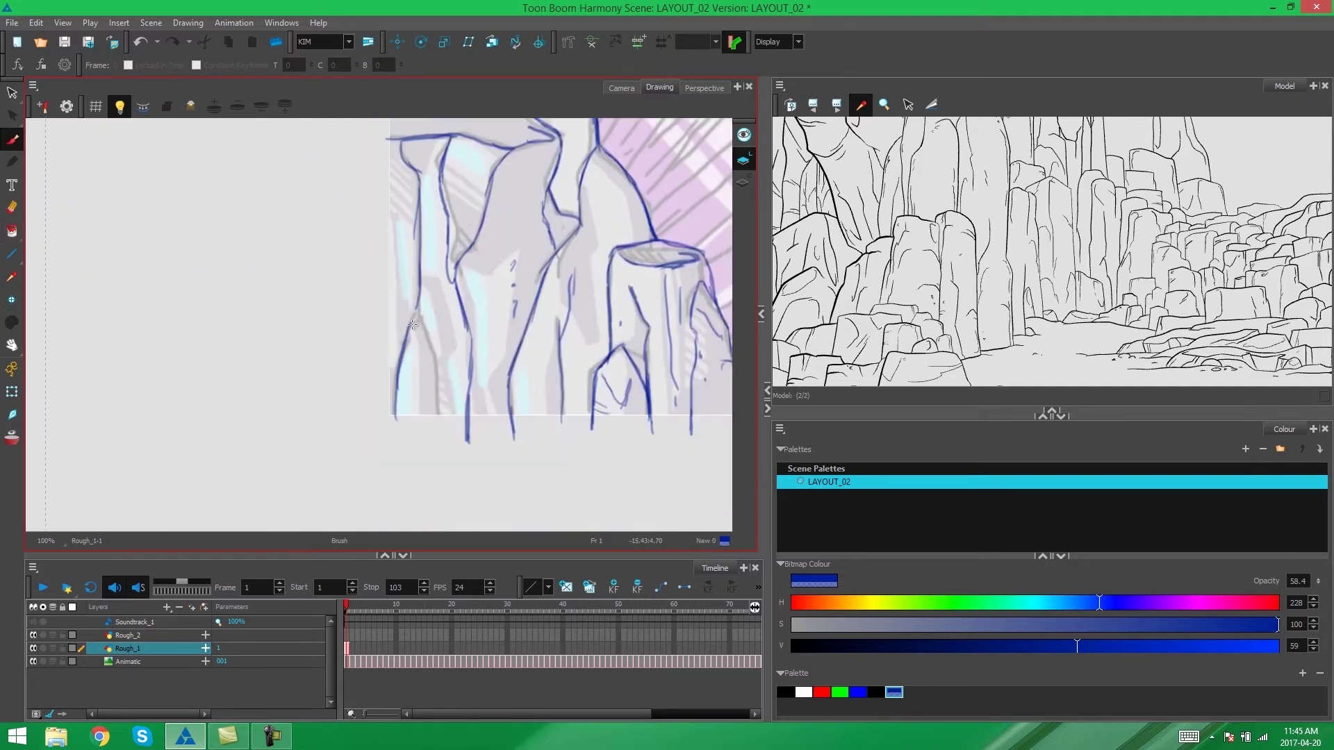
{"action": "left_click_drag", "start_coordinate": [417, 312], "coordinate": [446, 434]}
{"action": "left_click_drag", "start_coordinate": [411, 328], "coordinate": [431, 400]}
- Trace the long diagonal crystal shards radiating from the curved rock, with the end faces of the longest ones
{"action": "left_click_drag", "start_coordinate": [695, 176], "coordinate": [310, 268]}
{"action": "left_click_drag", "start_coordinate": [436, 267], "coordinate": [501, 351]}
{"action": "left_click_drag", "start_coordinate": [308, 349], "coordinate": [379, 307]}
{"action": "left_click_drag", "start_coordinate": [316, 372], "coordinate": [381, 314]}
{"action": "left_click_drag", "start_coordinate": [389, 300], "coordinate": [511, 202]}
{"action": "left_click_drag", "start_coordinate": [333, 388], "coordinate": [514, 253]}
{"action": "mouse_move", "coordinate": [526, 202]}
{"action": "left_mouse_down"}
{"action": "mouse_move", "coordinate": [446, 307]}
{"action": "mouse_move", "coordinate": [513, 249]}
{"action": "left_mouse_up"}
{"action": "left_click_drag", "start_coordinate": [500, 239], "coordinate": [426, 303]}
- Add the shorter shards in the middle of the crystal cluster and trace the cluster's outer edge
{"action": "left_click_drag", "start_coordinate": [345, 307], "coordinate": [368, 320]}
{"action": "mouse_move", "coordinate": [348, 321]}
{"action": "left_mouse_down"}
{"action": "mouse_move", "coordinate": [319, 354]}
{"action": "mouse_move", "coordinate": [411, 382]}
{"action": "left_mouse_up"}
{"action": "left_click_drag", "start_coordinate": [413, 380], "coordinate": [337, 417]}
{"action": "left_click_drag", "start_coordinate": [439, 251], "coordinate": [476, 190]}
{"action": "left_click_drag", "start_coordinate": [370, 261], "coordinate": [462, 190]}
{"action": "left_click_drag", "start_coordinate": [455, 307], "coordinate": [442, 377]}
{"action": "mouse_move", "coordinate": [443, 377]}
{"action": "left_mouse_down"}
{"action": "mouse_move", "coordinate": [393, 409]}
{"action": "mouse_move", "coordinate": [375, 448]}
{"action": "left_mouse_up"}
{"action": "mouse_move", "coordinate": [399, 343]}
{"action": "left_mouse_down"}
{"action": "mouse_move", "coordinate": [409, 370]}
{"action": "mouse_move", "coordinate": [384, 431]}
{"action": "left_mouse_up"}
{"action": "left_click_drag", "start_coordinate": [405, 362], "coordinate": [342, 404]}
- Add the upper crystal tip and the lower pointed shards beside the foreground pillar
{"action": "left_click_drag", "start_coordinate": [424, 207], "coordinate": [464, 228]}
{"action": "left_click_drag", "start_coordinate": [376, 252], "coordinate": [306, 349]}
{"action": "left_click_drag", "start_coordinate": [450, 385], "coordinate": [435, 398]}
{"action": "left_click_drag", "start_coordinate": [473, 417], "coordinate": [387, 467]}
{"action": "mouse_move", "coordinate": [461, 430]}
{"action": "left_mouse_down"}
{"action": "mouse_move", "coordinate": [400, 449]}
{"action": "mouse_move", "coordinate": [400, 500]}
{"action": "left_mouse_up"}
- Fill the crystal cluster's upper area next to the cliff edge with thin shards and small facets
{"action": "left_click_drag", "start_coordinate": [375, 202], "coordinate": [285, 321]}
{"action": "left_click_drag", "start_coordinate": [311, 202], "coordinate": [279, 298]}
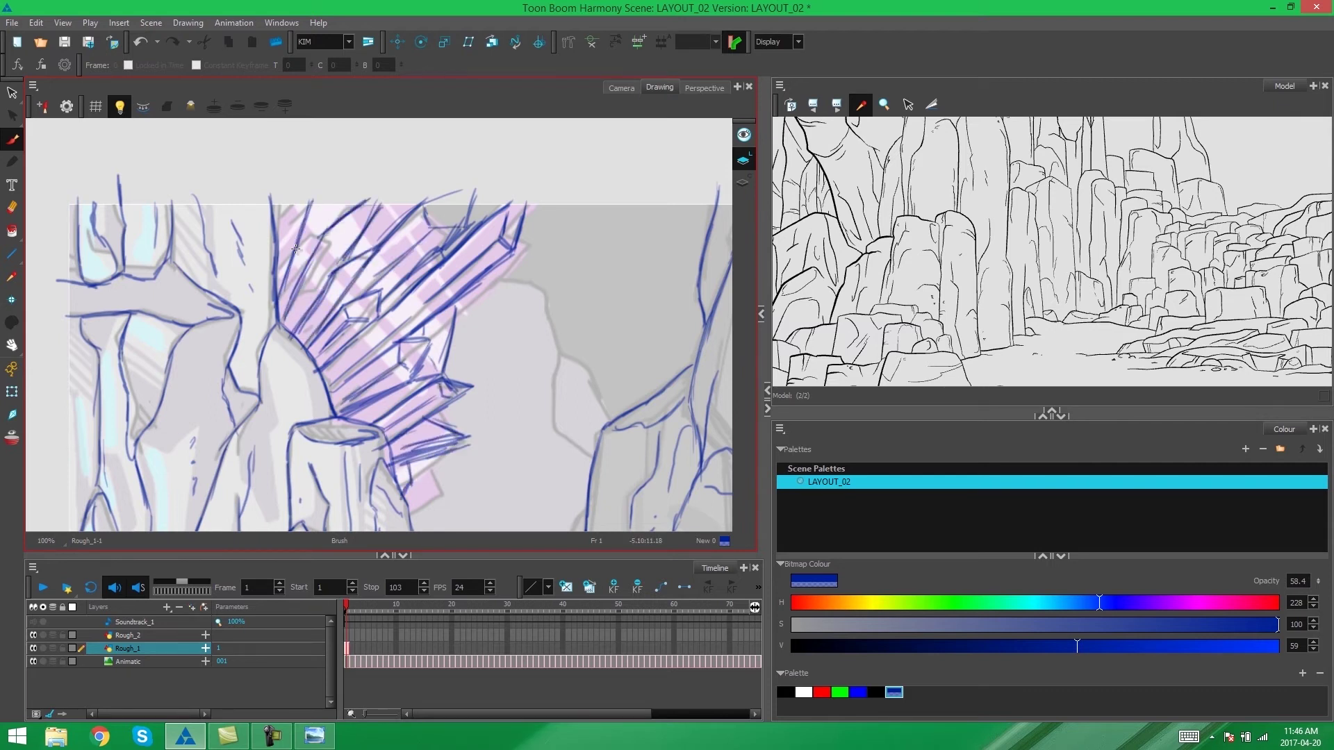
{"action": "left_click_drag", "start_coordinate": [353, 231], "coordinate": [300, 302]}
{"action": "left_click_drag", "start_coordinate": [302, 245], "coordinate": [280, 302]}
{"action": "left_click_drag", "start_coordinate": [329, 254], "coordinate": [297, 311]}
{"action": "left_click_drag", "start_coordinate": [292, 202], "coordinate": [282, 255]}
{"action": "left_click_drag", "start_coordinate": [339, 203], "coordinate": [328, 221]}
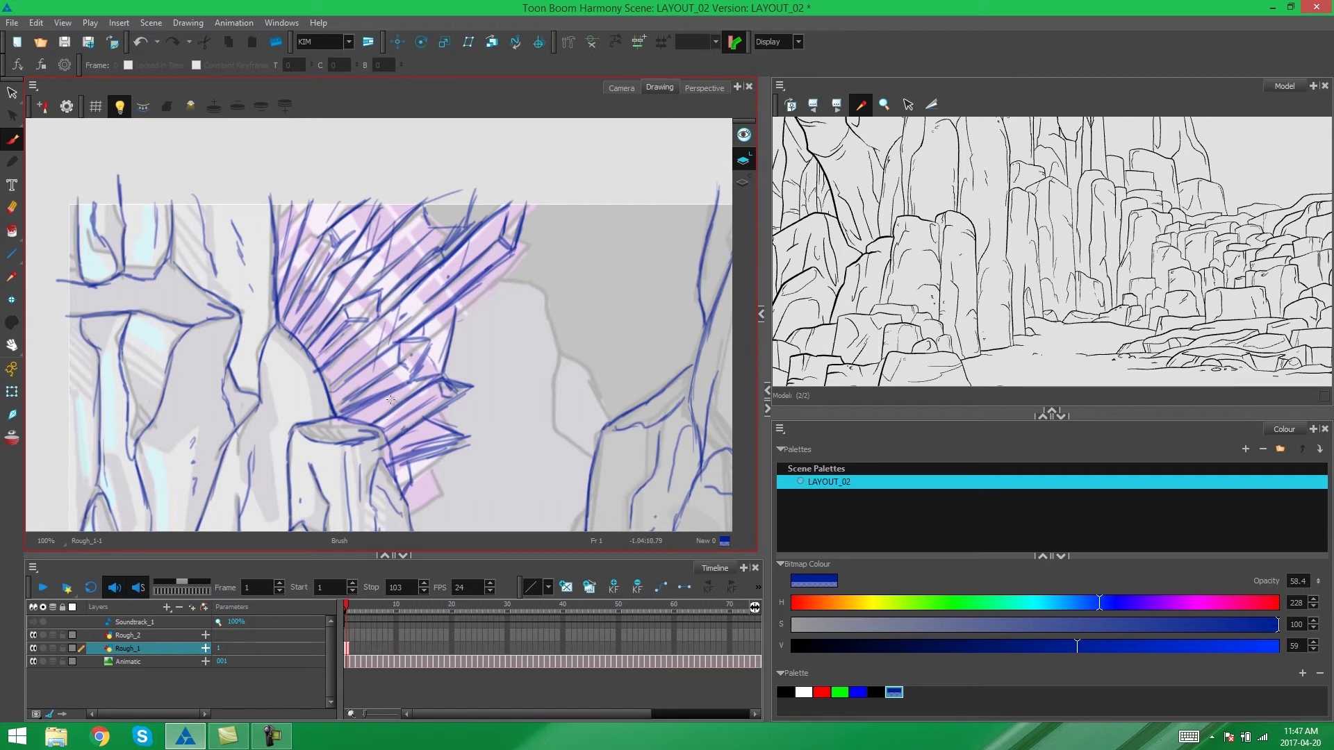
- Outline the tall background rock beyond the crystals with the small rock beside it, its inner contour and ground marks
{"action": "mouse_move", "coordinate": [491, 270]}
{"action": "left_mouse_down"}
{"action": "mouse_move", "coordinate": [558, 364]}
{"action": "mouse_move", "coordinate": [589, 464]}
{"action": "left_mouse_up"}
{"action": "left_click_drag", "start_coordinate": [561, 383], "coordinate": [611, 417]}
{"action": "left_click_drag", "start_coordinate": [462, 331], "coordinate": [514, 307]}
{"action": "left_click_drag", "start_coordinate": [469, 342], "coordinate": [479, 427]}
{"action": "mouse_move", "coordinate": [489, 460]}
{"action": "left_mouse_down"}
{"action": "mouse_move", "coordinate": [563, 481]}
{"action": "mouse_move", "coordinate": [523, 448]}
{"action": "left_mouse_up"}
{"action": "mouse_move", "coordinate": [455, 493]}
{"action": "left_mouse_down"}
{"action": "mouse_move", "coordinate": [475, 510]}
{"action": "mouse_move", "coordinate": [483, 440]}
{"action": "left_mouse_up"}
{"action": "left_click_drag", "start_coordinate": [490, 236], "coordinate": [512, 232]}
{"action": "key", "text": "alt+e"}
{"action": "key", "text": "alt+b"}
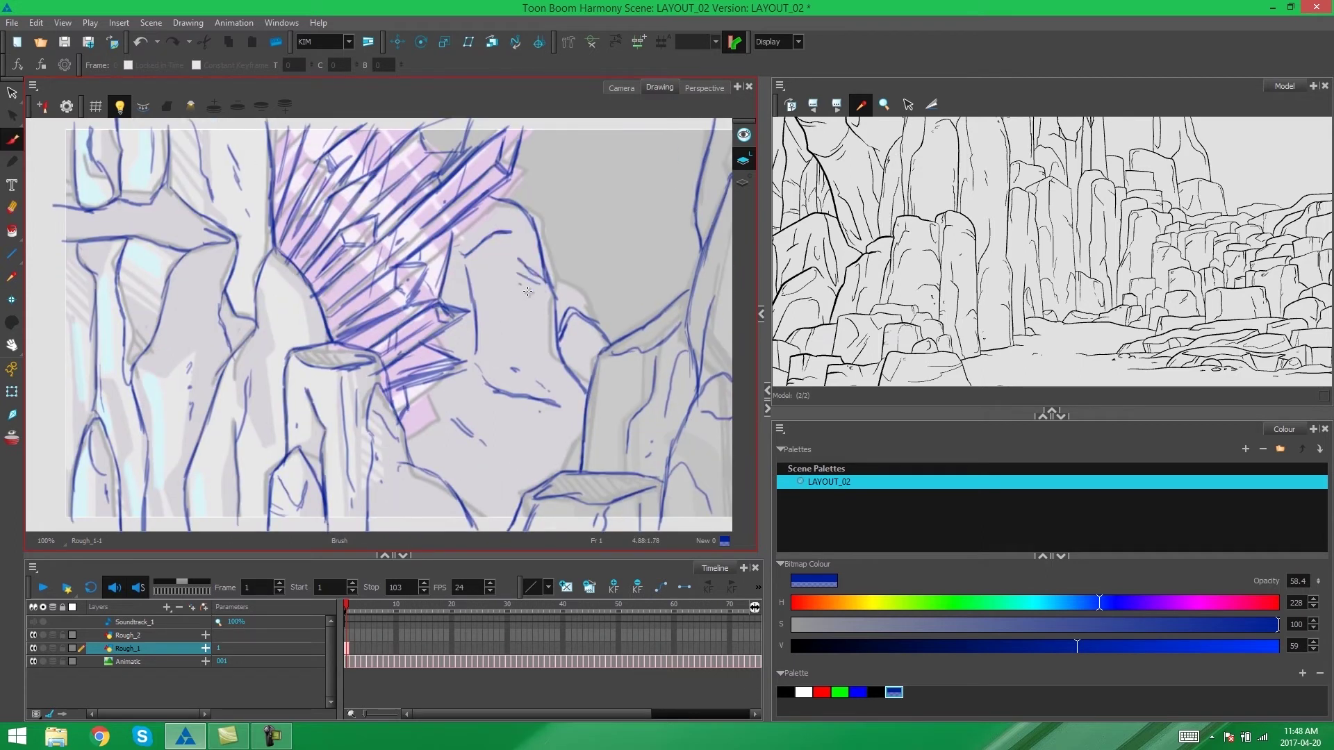
- Hide the Animatic layer to review the rough lines alone, and show it again
{"action": "scroll", "coordinate": [274, 312], "scroll_direction": "down", "scroll_amount": 1}
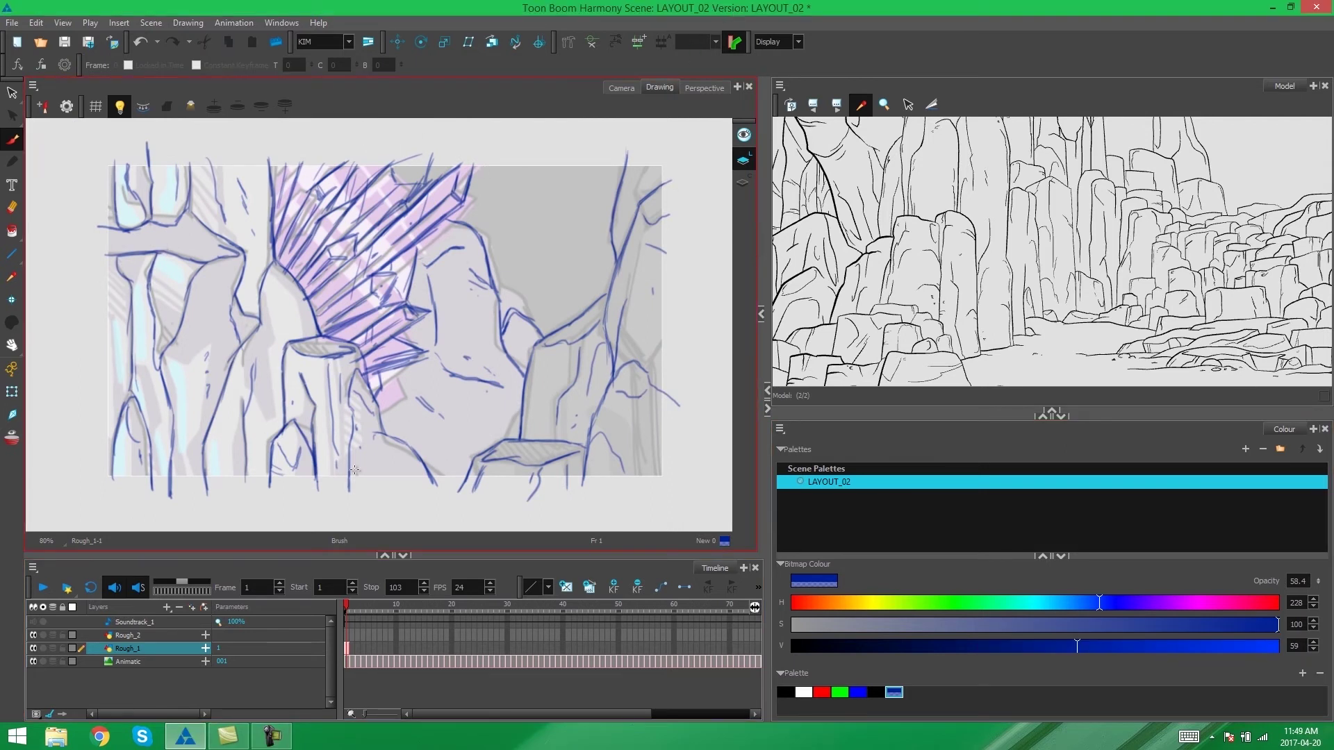
{"action": "left_click", "coordinate": [33, 661]}
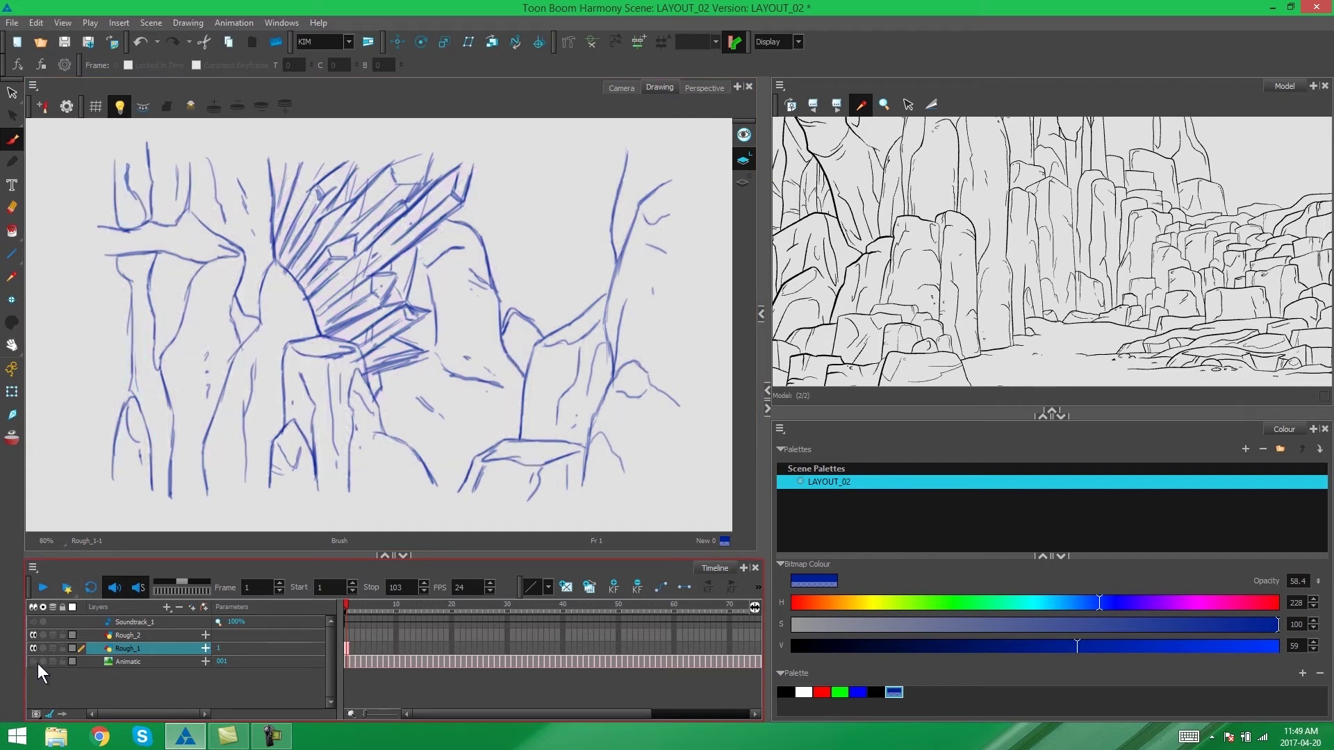
{"action": "left_click", "coordinate": [34, 662]}
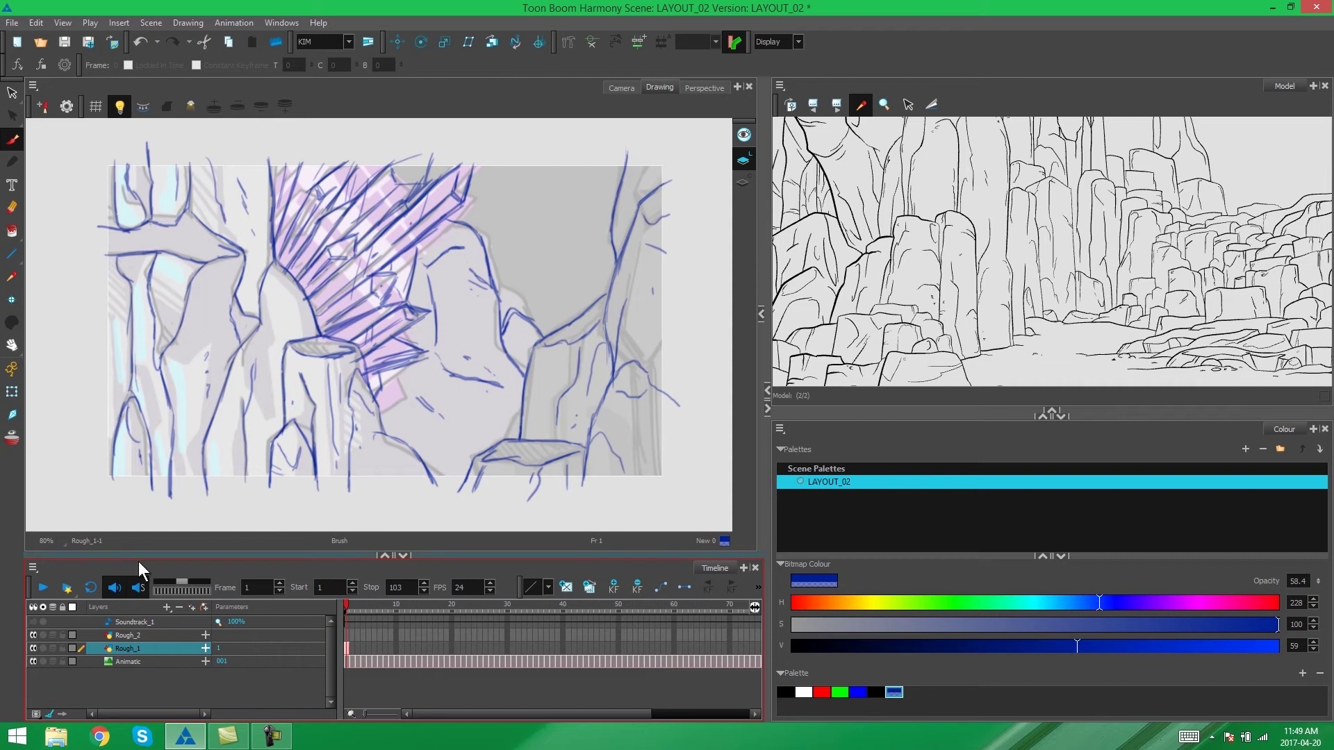
- Go to frame 103 and create an empty drawing on the Rough_2 layer
{"action": "left_click_drag", "start_coordinate": [357, 602], "coordinate": [793, 606]}
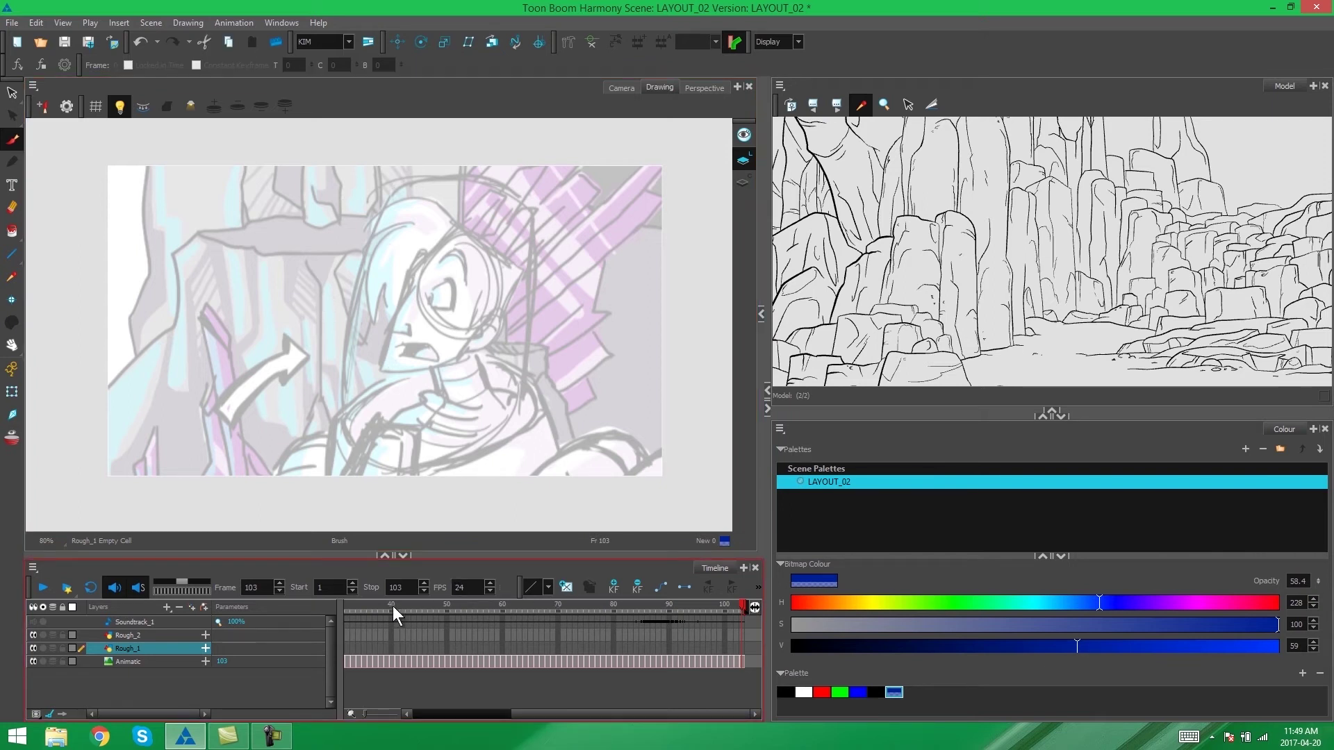
{"action": "mouse_move", "coordinate": [393, 605]}
{"action": "left_mouse_down"}
{"action": "mouse_move", "coordinate": [344, 613]}
{"action": "mouse_move", "coordinate": [490, 605]}
{"action": "mouse_move", "coordinate": [769, 625]}
{"action": "left_mouse_up"}
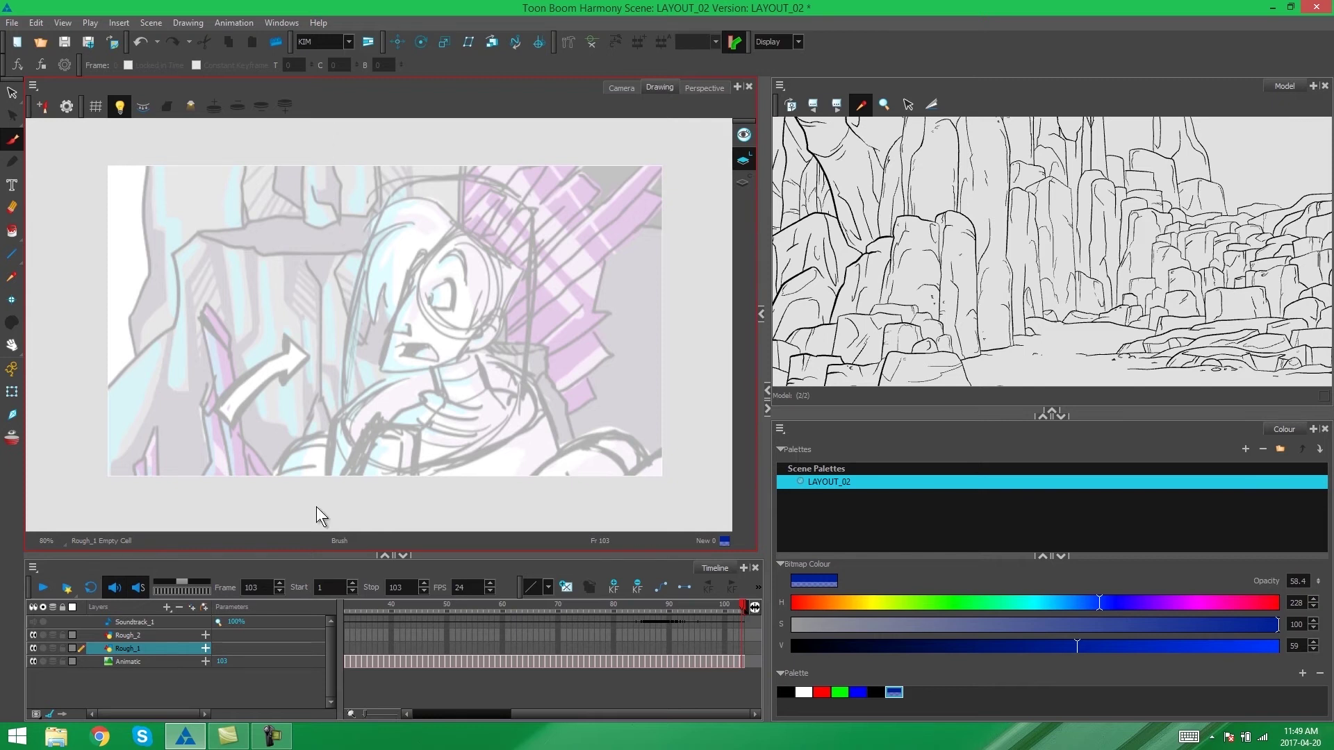
{"action": "left_click", "coordinate": [169, 636]}
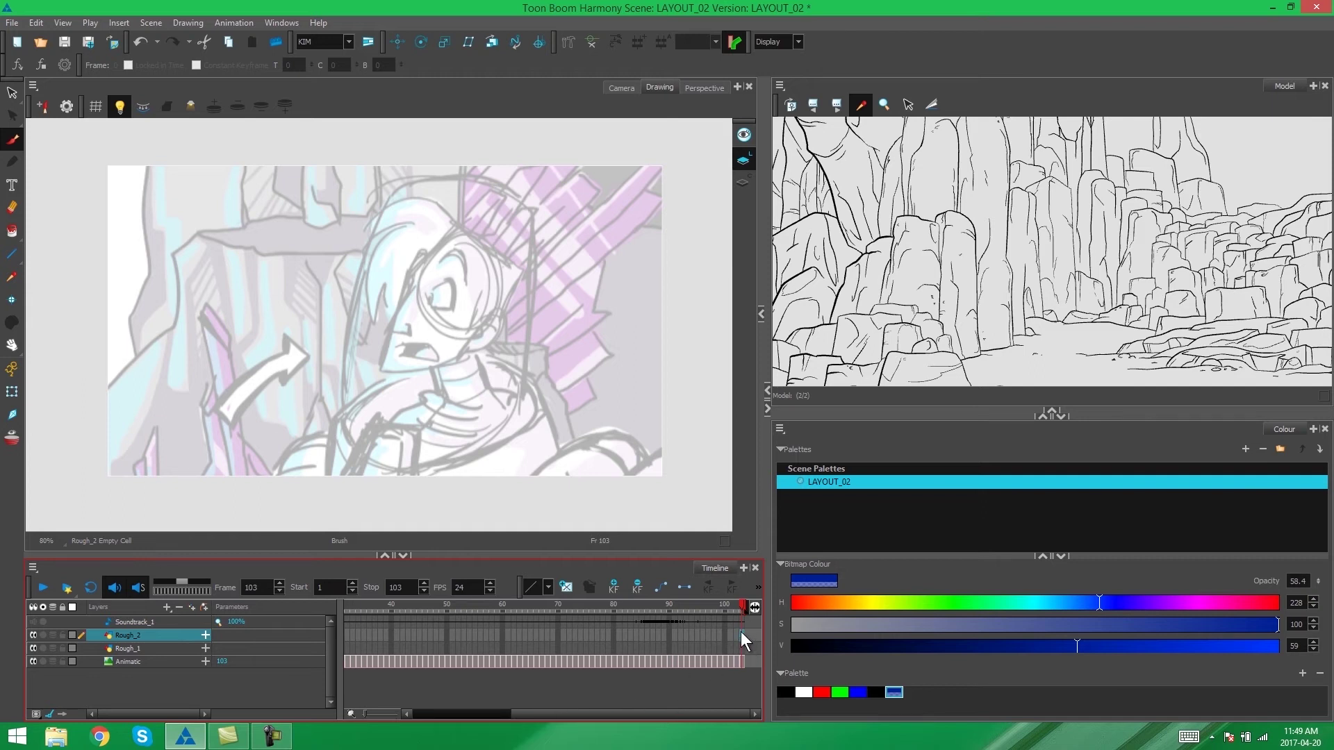
{"action": "left_click", "coordinate": [564, 589]}
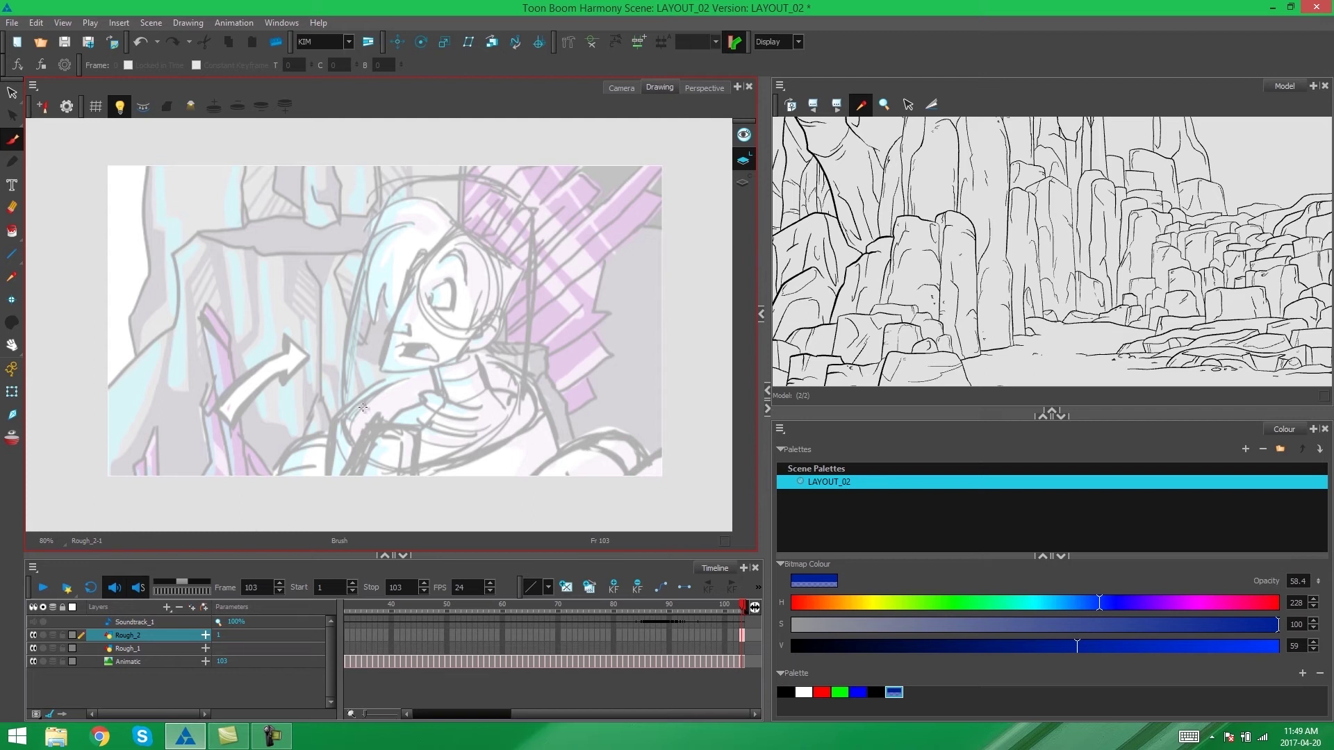
{"action": "left_click_drag", "start_coordinate": [313, 233], "coordinate": [332, 233]}
{"action": "key", "text": "2"}
{"action": "mouse_move", "coordinate": [309, 122]}
{"action": "left_mouse_down"}
{"action": "mouse_move", "coordinate": [307, 160]}
{"action": "mouse_move", "coordinate": [348, 119]}
{"action": "left_mouse_up"}
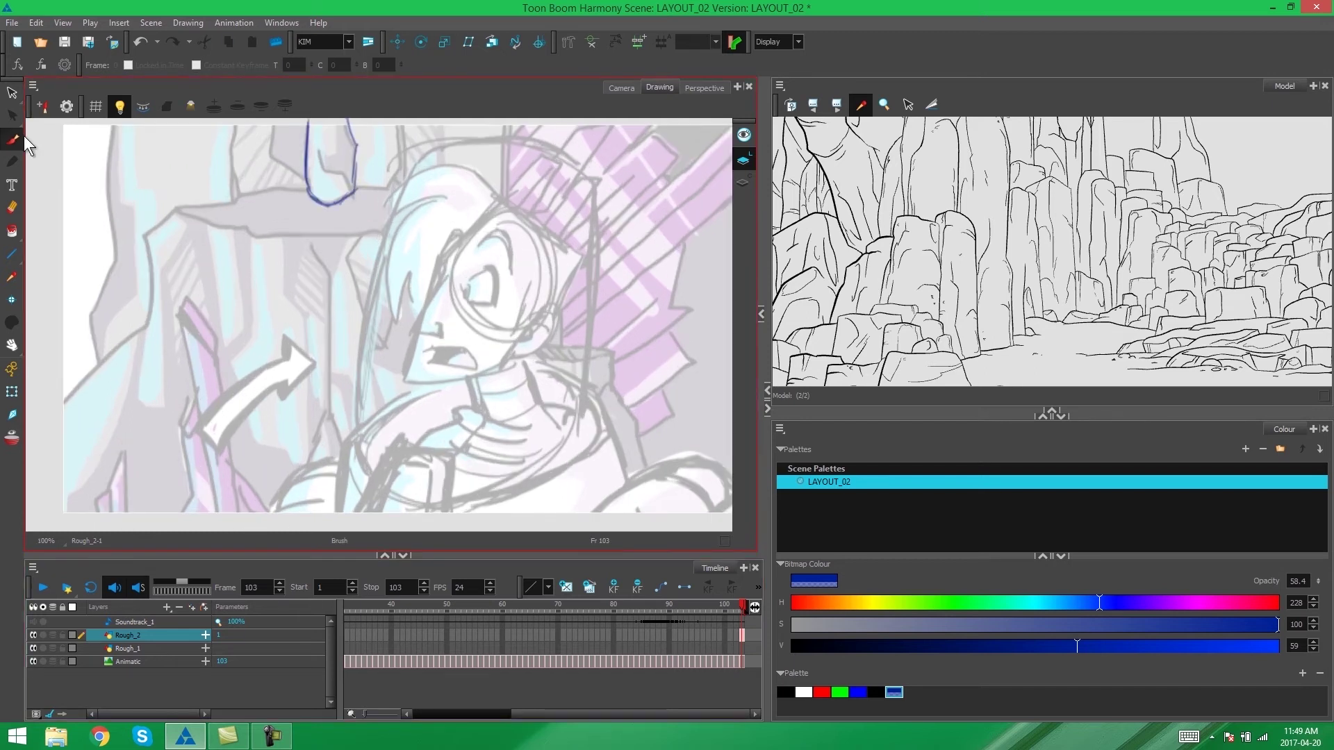
{"action": "left_click", "coordinate": [12, 93]}
{"action": "key", "text": "Delete"}
- Trace the left cliff's outer edge and the sloping ridge at its foot in the Rough_2 drawing
{"action": "key", "text": "alt+b"}
{"action": "left_click_drag", "start_coordinate": [312, 299], "coordinate": [391, 313]}
{"action": "left_click_drag", "start_coordinate": [183, 198], "coordinate": [169, 360]}
{"action": "left_click_drag", "start_coordinate": [313, 313], "coordinate": [326, 226]}
{"action": "left_click_drag", "start_coordinate": [156, 332], "coordinate": [235, 256]}
{"action": "mouse_move", "coordinate": [235, 257]}
{"action": "left_mouse_down"}
{"action": "mouse_move", "coordinate": [186, 337]}
{"action": "mouse_move", "coordinate": [292, 202]}
{"action": "mouse_move", "coordinate": [203, 263]}
{"action": "left_mouse_up"}
- Trace the rounded rock column with its inner cracks and the long horizontal overhang it meets
{"action": "mouse_move", "coordinate": [261, 186]}
{"action": "left_mouse_down"}
{"action": "mouse_move", "coordinate": [281, 272]}
{"action": "mouse_move", "coordinate": [301, 186]}
{"action": "left_mouse_up"}
{"action": "mouse_move", "coordinate": [281, 203]}
{"action": "left_mouse_down"}
{"action": "mouse_move", "coordinate": [276, 236]}
{"action": "mouse_move", "coordinate": [314, 165]}
{"action": "left_mouse_up"}
{"action": "mouse_move", "coordinate": [174, 214]}
{"action": "left_mouse_down"}
{"action": "mouse_move", "coordinate": [225, 231]}
{"action": "mouse_move", "coordinate": [388, 236]}
{"action": "left_mouse_up"}
- Trace the tall pointed crystal beneath the overhang and the smaller crystals at its foot
{"action": "left_click_drag", "start_coordinate": [196, 385], "coordinate": [277, 319]}
{"action": "mouse_move", "coordinate": [175, 437]}
{"action": "left_mouse_down"}
{"action": "mouse_move", "coordinate": [174, 464]}
{"action": "mouse_move", "coordinate": [187, 417]}
{"action": "left_mouse_up"}
{"action": "mouse_move", "coordinate": [200, 381]}
{"action": "left_mouse_down"}
{"action": "mouse_move", "coordinate": [205, 464]}
{"action": "mouse_move", "coordinate": [190, 464]}
{"action": "left_mouse_up"}
{"action": "left_click_drag", "start_coordinate": [257, 258], "coordinate": [300, 466]}
{"action": "mouse_move", "coordinate": [256, 261]}
{"action": "left_mouse_down"}
{"action": "mouse_move", "coordinate": [293, 267]}
{"action": "mouse_move", "coordinate": [319, 460]}
{"action": "left_mouse_up"}
{"action": "mouse_move", "coordinate": [265, 349]}
{"action": "left_mouse_down"}
{"action": "mouse_move", "coordinate": [253, 382]}
{"action": "mouse_move", "coordinate": [282, 474]}
{"action": "left_mouse_up"}
{"action": "left_click_drag", "start_coordinate": [255, 257], "coordinate": [291, 292]}
{"action": "mouse_move", "coordinate": [259, 382]}
{"action": "left_mouse_down"}
{"action": "mouse_move", "coordinate": [288, 441]}
{"action": "mouse_move", "coordinate": [348, 458]}
{"action": "left_mouse_up"}
{"action": "left_click_drag", "start_coordinate": [198, 407], "coordinate": [191, 459]}
- Trace the vertical rock columns beneath the overhang and add short crack marks on their faces
{"action": "mouse_move", "coordinate": [359, 190]}
{"action": "left_mouse_down"}
{"action": "mouse_move", "coordinate": [299, 215]}
{"action": "mouse_move", "coordinate": [328, 410]}
{"action": "mouse_move", "coordinate": [380, 482]}
{"action": "left_mouse_up"}
{"action": "left_click_drag", "start_coordinate": [327, 425], "coordinate": [307, 502]}
{"action": "left_click_drag", "start_coordinate": [327, 208], "coordinate": [347, 381]}
{"action": "left_click_drag", "start_coordinate": [375, 205], "coordinate": [382, 291]}
{"action": "mouse_move", "coordinate": [320, 276]}
{"action": "left_mouse_down"}
{"action": "mouse_move", "coordinate": [350, 331]}
{"action": "mouse_move", "coordinate": [387, 273]}
{"action": "left_mouse_up"}
{"action": "mouse_move", "coordinate": [328, 201]}
{"action": "left_mouse_down"}
{"action": "mouse_move", "coordinate": [320, 314]}
{"action": "mouse_move", "coordinate": [353, 313]}
{"action": "left_mouse_up"}
{"action": "left_click_drag", "start_coordinate": [343, 236], "coordinate": [345, 243]}
{"action": "left_click_drag", "start_coordinate": [288, 196], "coordinate": [297, 274]}
{"action": "left_click_drag", "start_coordinate": [273, 341], "coordinate": [245, 472]}
- Trace the rock column edges above the overhang and add inner contours and cracks to the left cliff
{"action": "left_click_drag", "start_coordinate": [438, 278], "coordinate": [557, 406]}
{"action": "left_click_drag", "start_coordinate": [439, 213], "coordinate": [430, 294]}
{"action": "left_click_drag", "start_coordinate": [361, 208], "coordinate": [345, 298]}
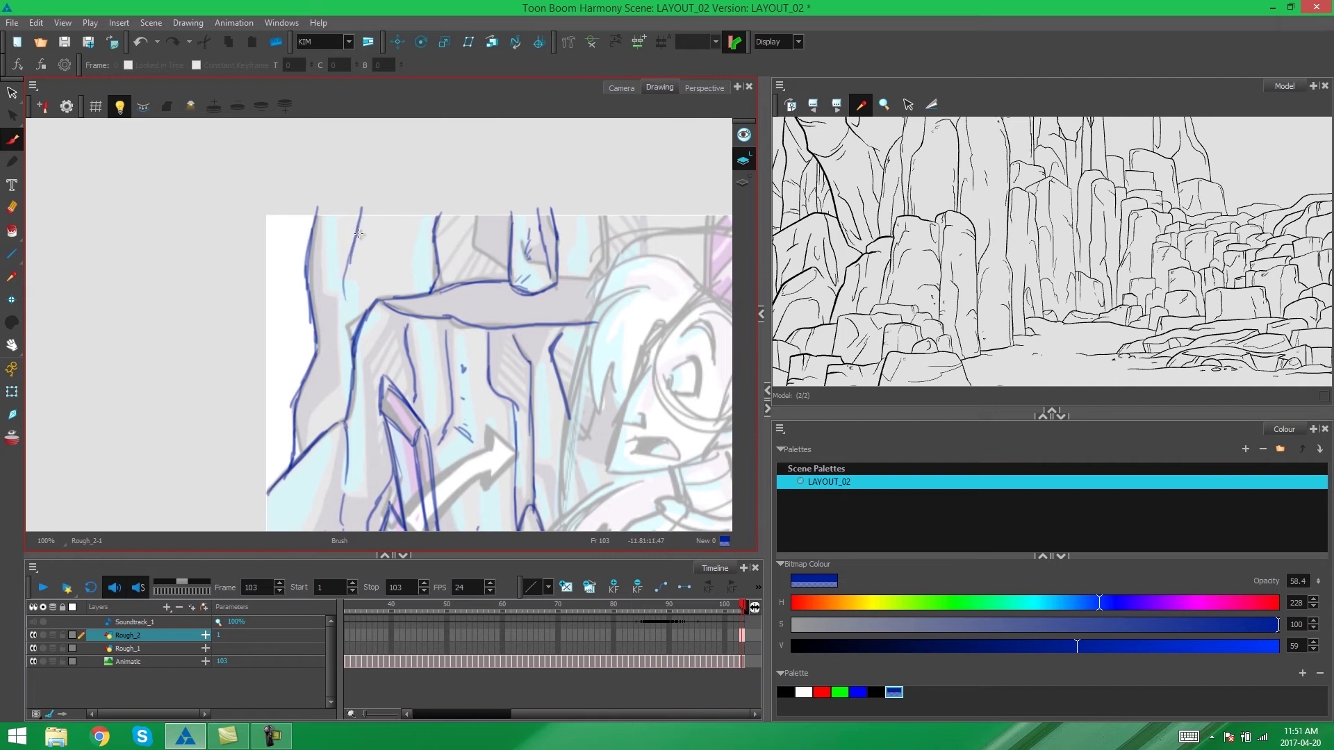
{"action": "left_click_drag", "start_coordinate": [359, 233], "coordinate": [350, 324]}
{"action": "left_click_drag", "start_coordinate": [331, 379], "coordinate": [329, 393]}
{"action": "left_click_drag", "start_coordinate": [497, 352], "coordinate": [287, 245]}
{"action": "left_click_drag", "start_coordinate": [306, 431], "coordinate": [324, 458]}
- Save the scene with the whole frame in view
{"action": "key", "text": "1"}
{"action": "key", "text": "1"}
{"action": "mouse_move", "coordinate": [477, 207]}
{"action": "left_mouse_down"}
{"action": "mouse_move", "coordinate": [430, 217]}
{"action": "mouse_move", "coordinate": [389, 254]}
{"action": "left_mouse_up"}
{"action": "key", "text": "ctrl+s"}
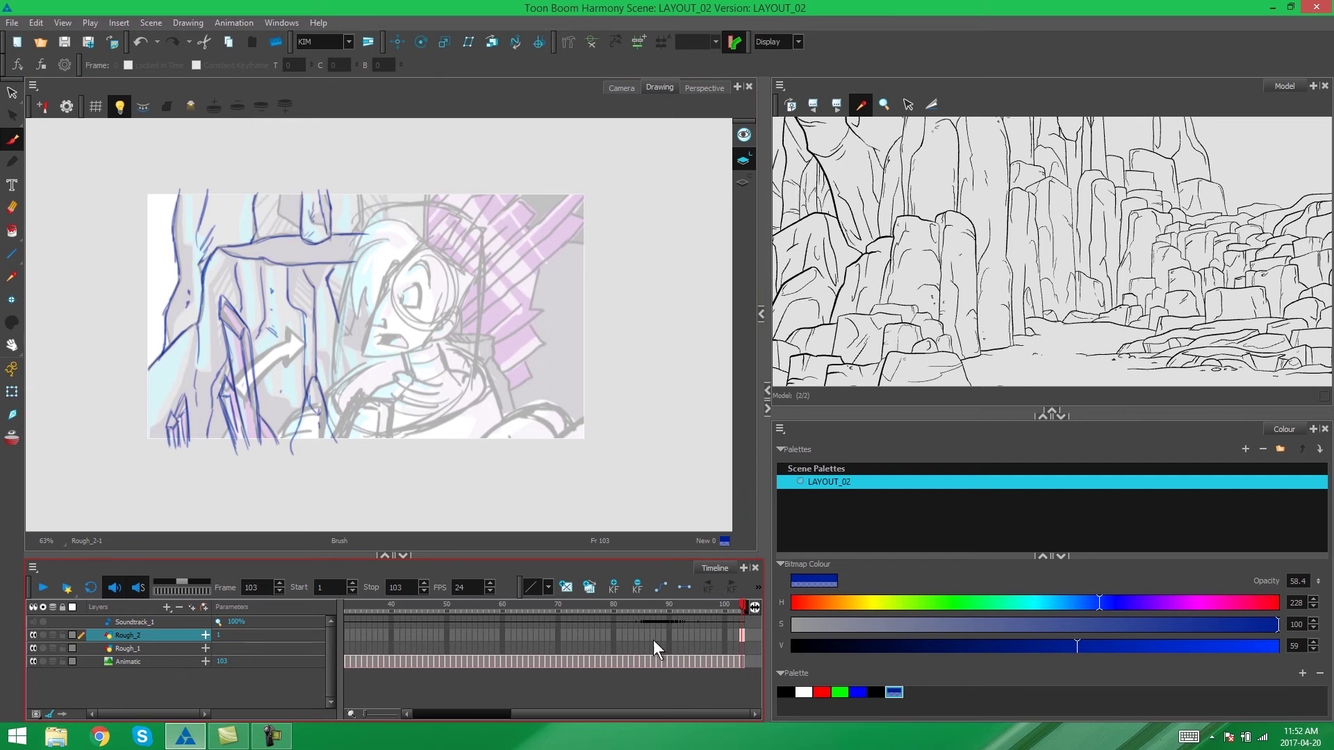
- Extend the Rough_1 drawing's exposure to frame 103 and hide the Animatic layer, with the Rough_2 drawing current
{"action": "left_click", "coordinate": [177, 646]}
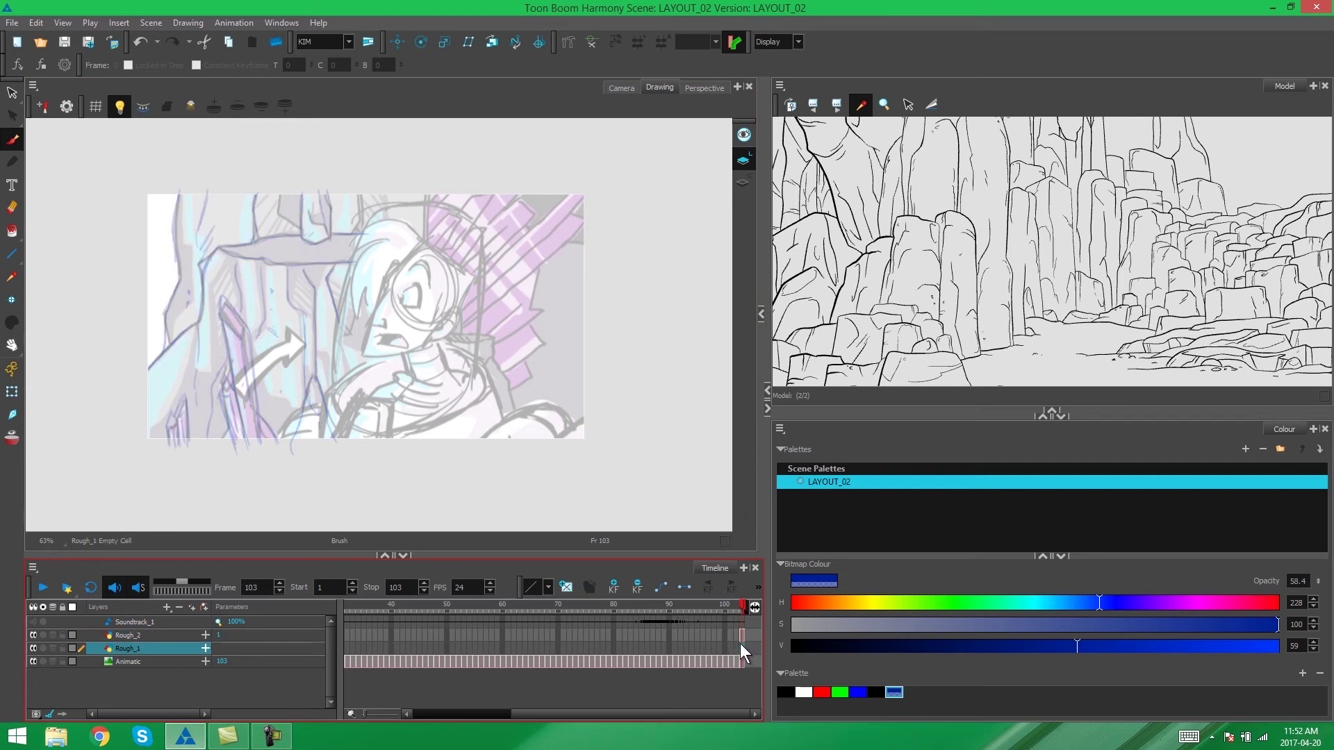
{"action": "key", "text": "F5"}
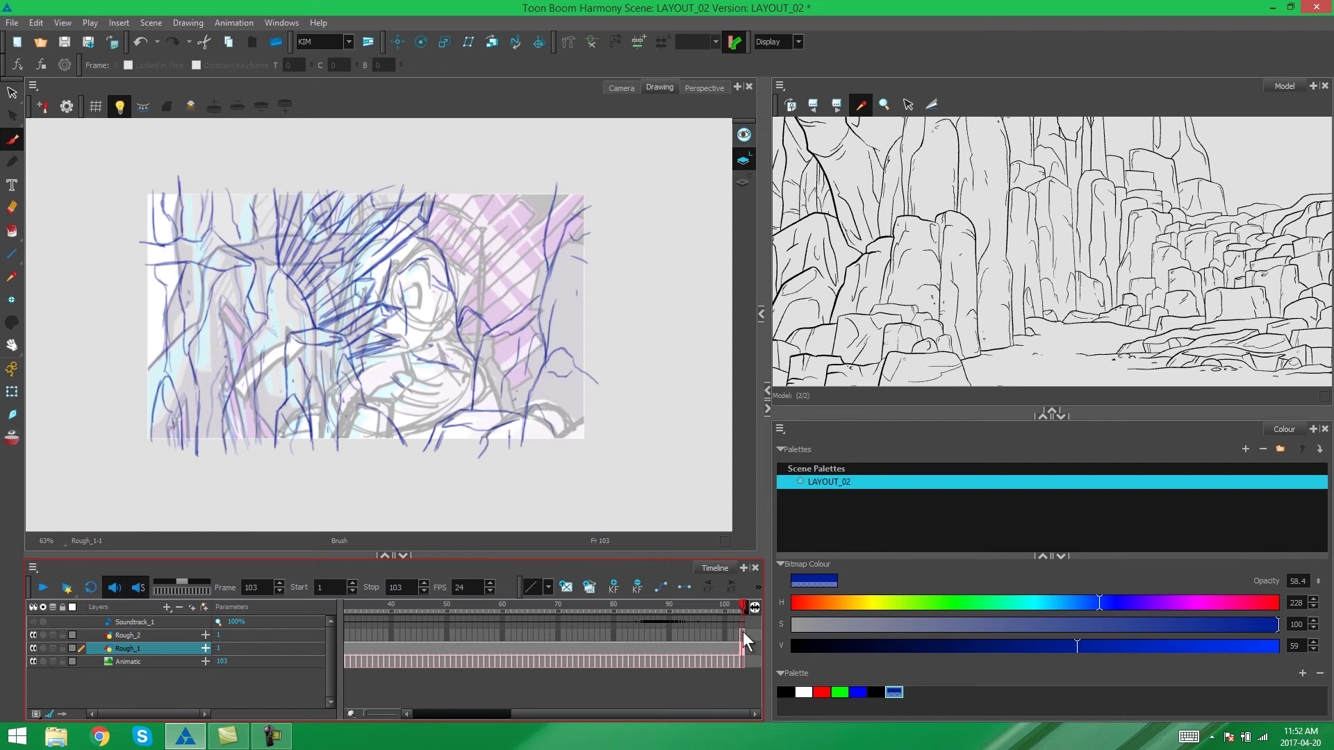
{"action": "left_click", "coordinate": [744, 633]}
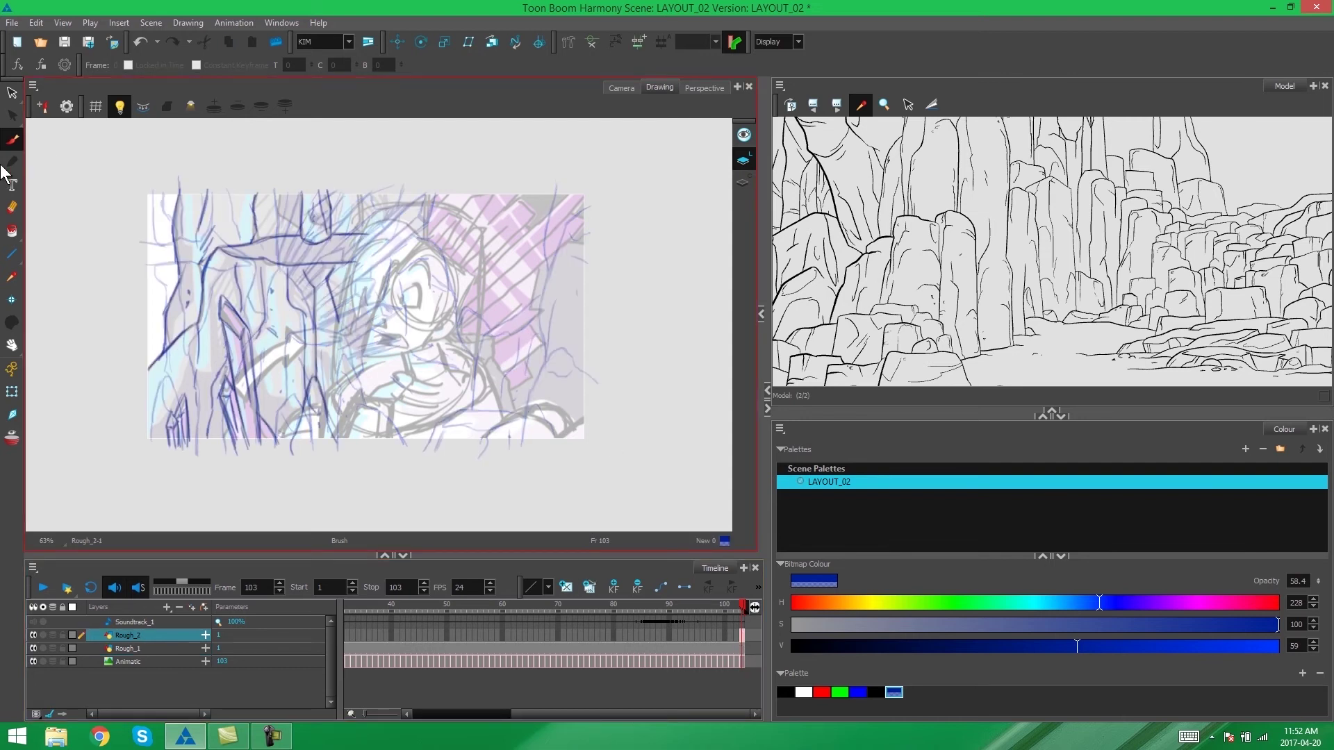
{"action": "left_click", "coordinate": [32, 661]}
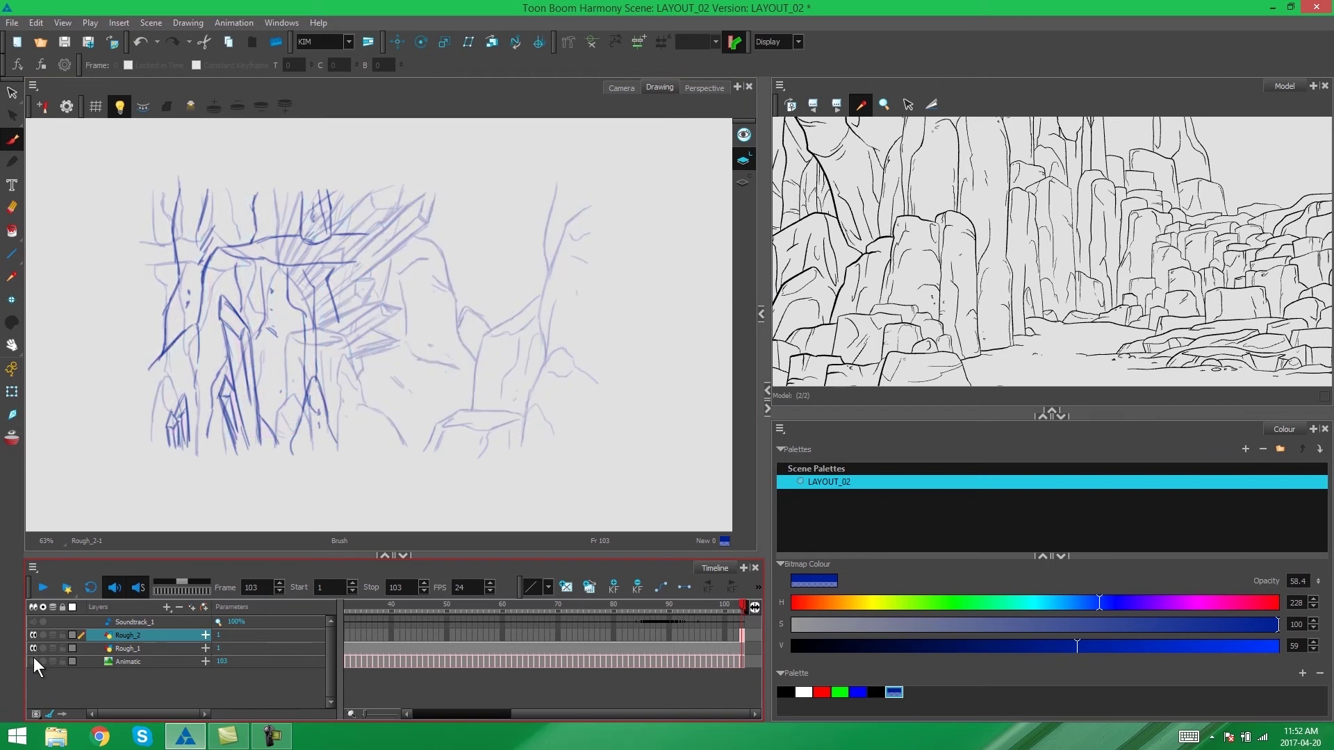
- Select the whole Rough_2 drawing and nudge it left until its overhang lines up with the overhang on Rough_1
{"action": "left_click", "coordinate": [12, 92]}
{"action": "left_click_drag", "start_coordinate": [491, 298], "coordinate": [544, 306]}
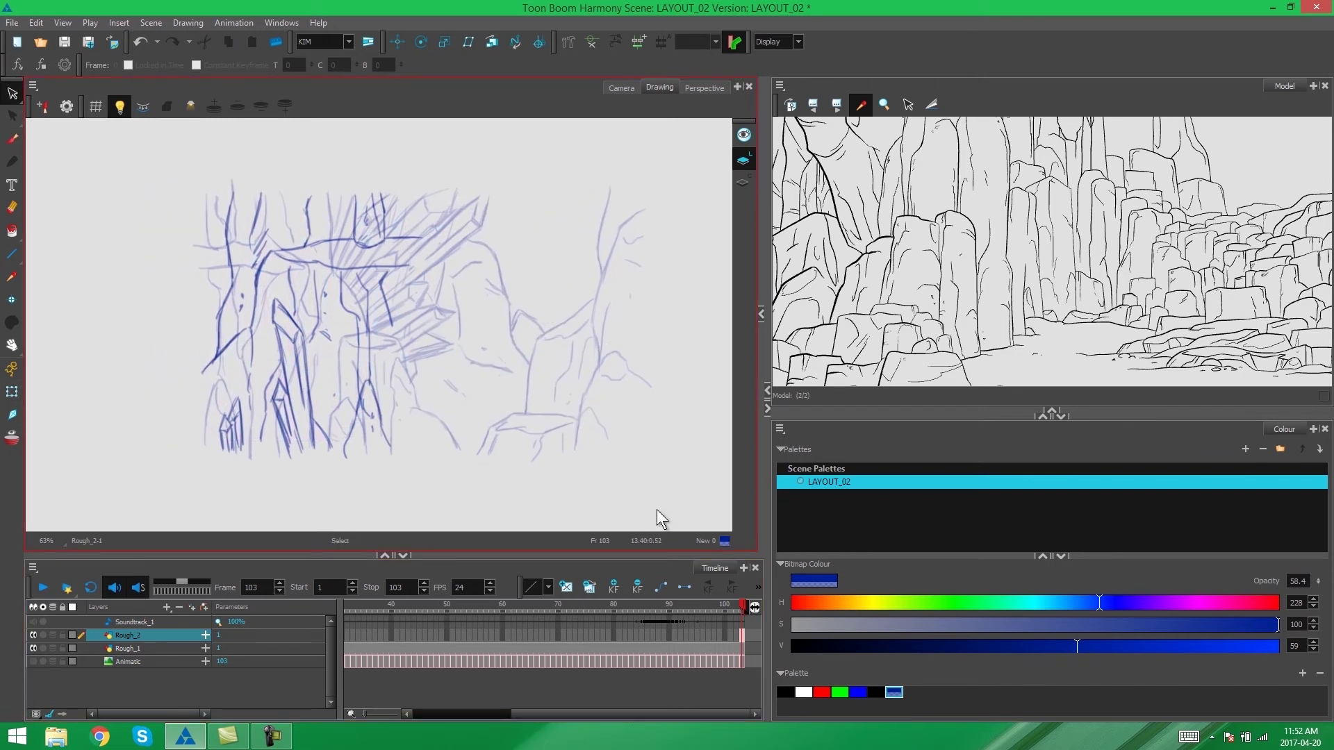
{"action": "mouse_move", "coordinate": [570, 258]}
{"action": "left_mouse_down"}
{"action": "mouse_move", "coordinate": [178, 186]}
{"action": "mouse_move", "coordinate": [547, 414]}
{"action": "mouse_move", "coordinate": [562, 334]}
{"action": "left_mouse_up"}
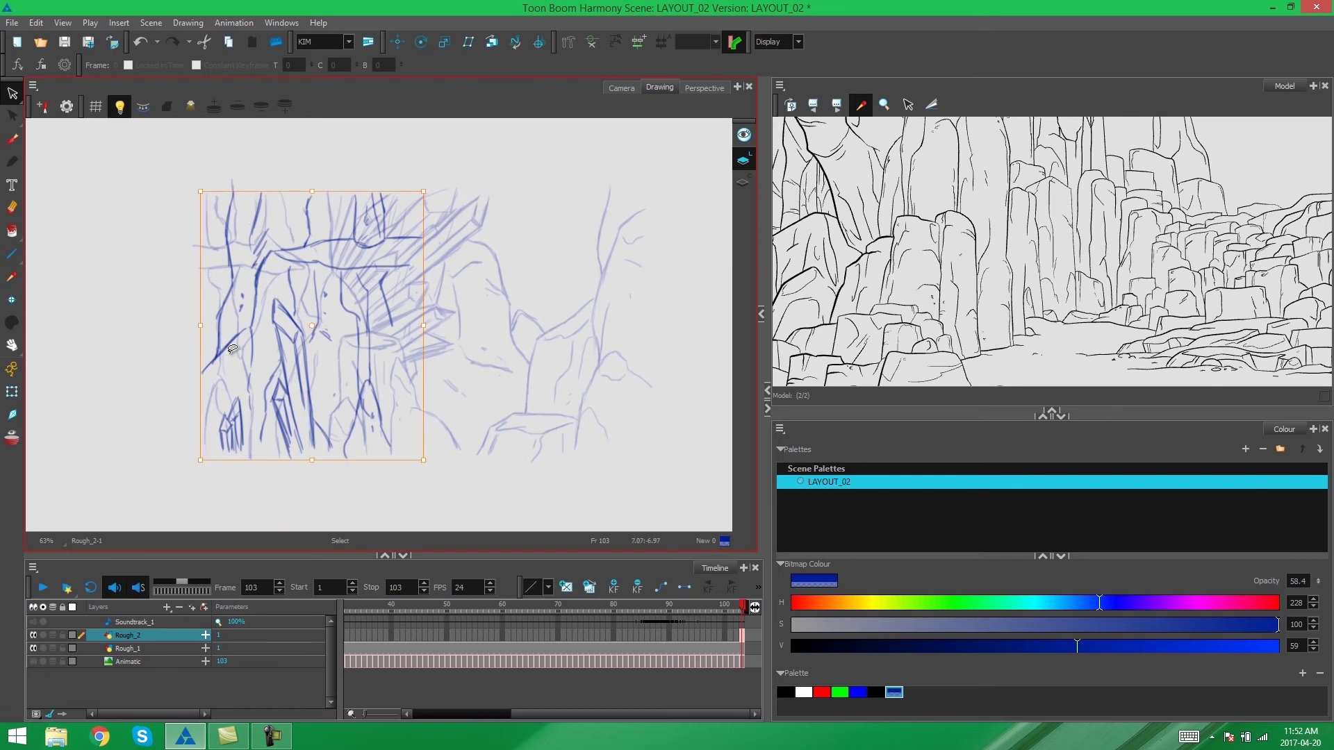
{"action": "key", "text": "Left"}
{"action": "key", "text": "Left"}
{"action": "key", "text": "Left"}
{"action": "key", "text": "Left"}
{"action": "key", "text": "Left"}
{"action": "key", "text": "Left"}
{"action": "key", "text": "Left"}
{"action": "key", "text": "Left"}
{"action": "key", "text": "Left"}
{"action": "key", "text": "Left"}
{"action": "key", "text": "Left"}
{"action": "key", "text": "Left"}
{"action": "key", "text": "Left"}
{"action": "key", "text": "Left"}
{"action": "key", "text": "Left"}
{"action": "key", "text": "Left"}
{"action": "key", "text": "Left"}
{"action": "key", "text": "Left"}
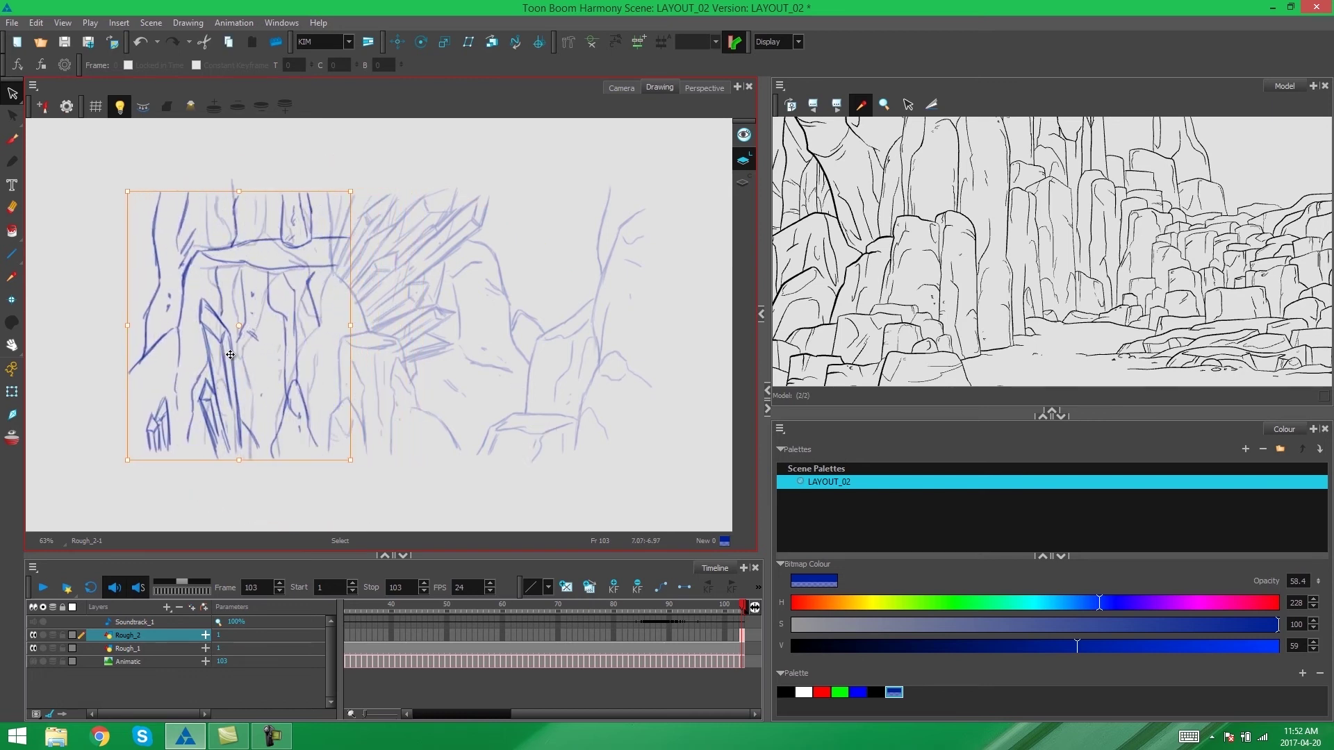
{"action": "key", "text": "Left"}
{"action": "key", "text": "Left"}
{"action": "key", "text": "Left"}
{"action": "key", "text": "Left"}
{"action": "key", "text": "Left"}
{"action": "key", "text": "Left"}
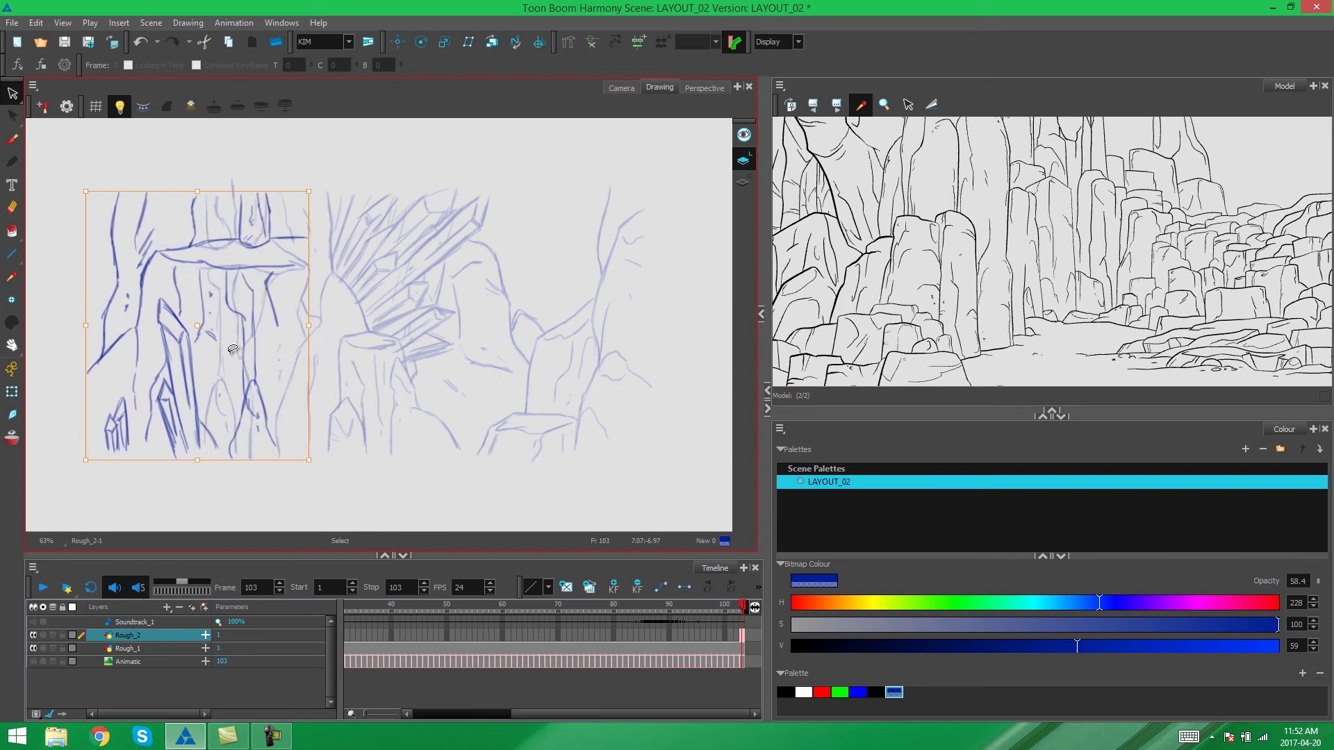
{"action": "key", "text": "Left"}
{"action": "key", "text": "Left"}
{"action": "key", "text": "Left"}
{"action": "key", "text": "Left"}
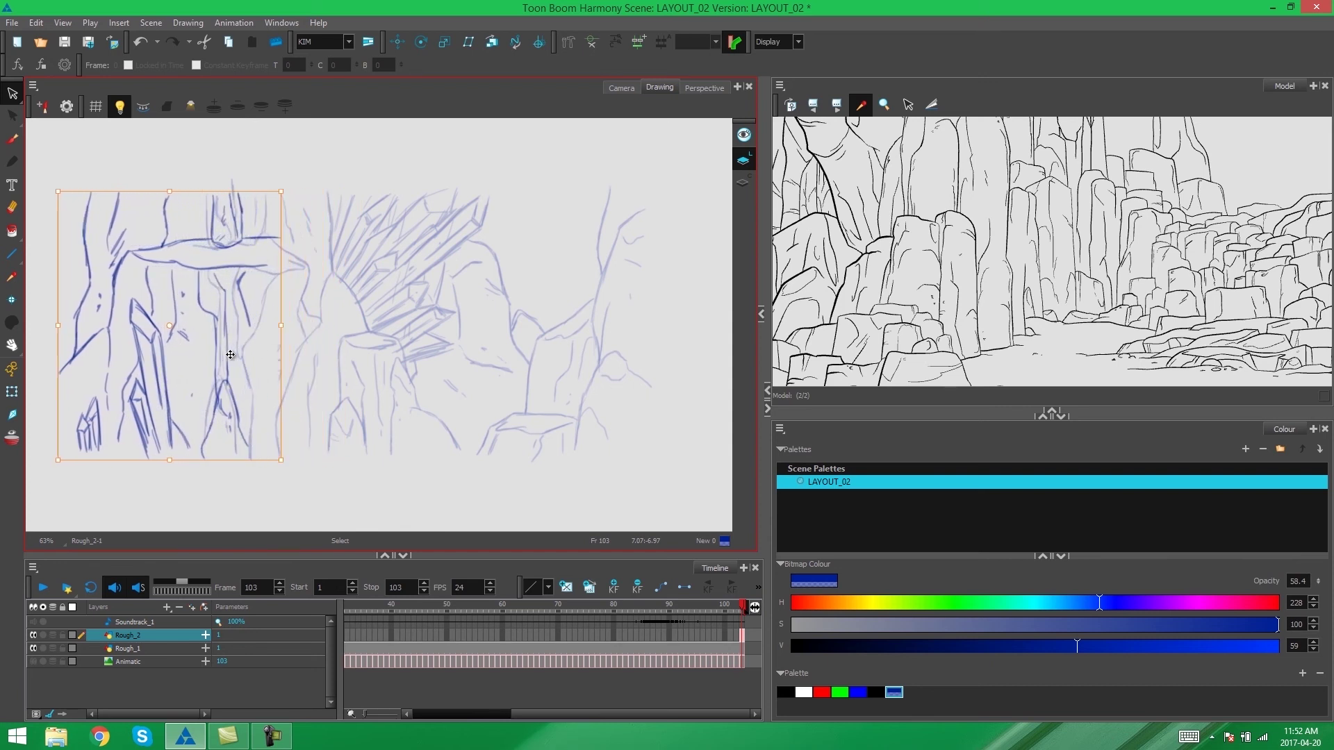
{"action": "key", "text": "Left"}
{"action": "key", "text": "Left"}
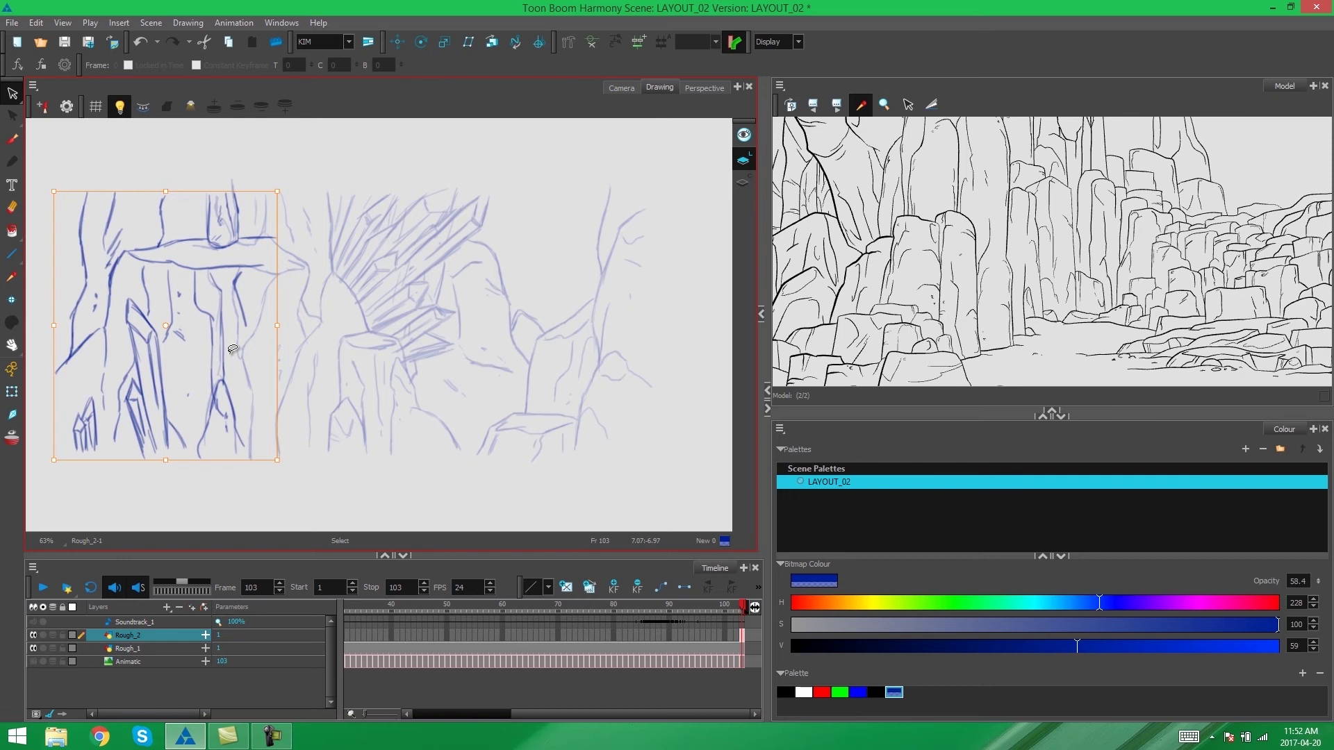
{"action": "key", "text": "Left"}
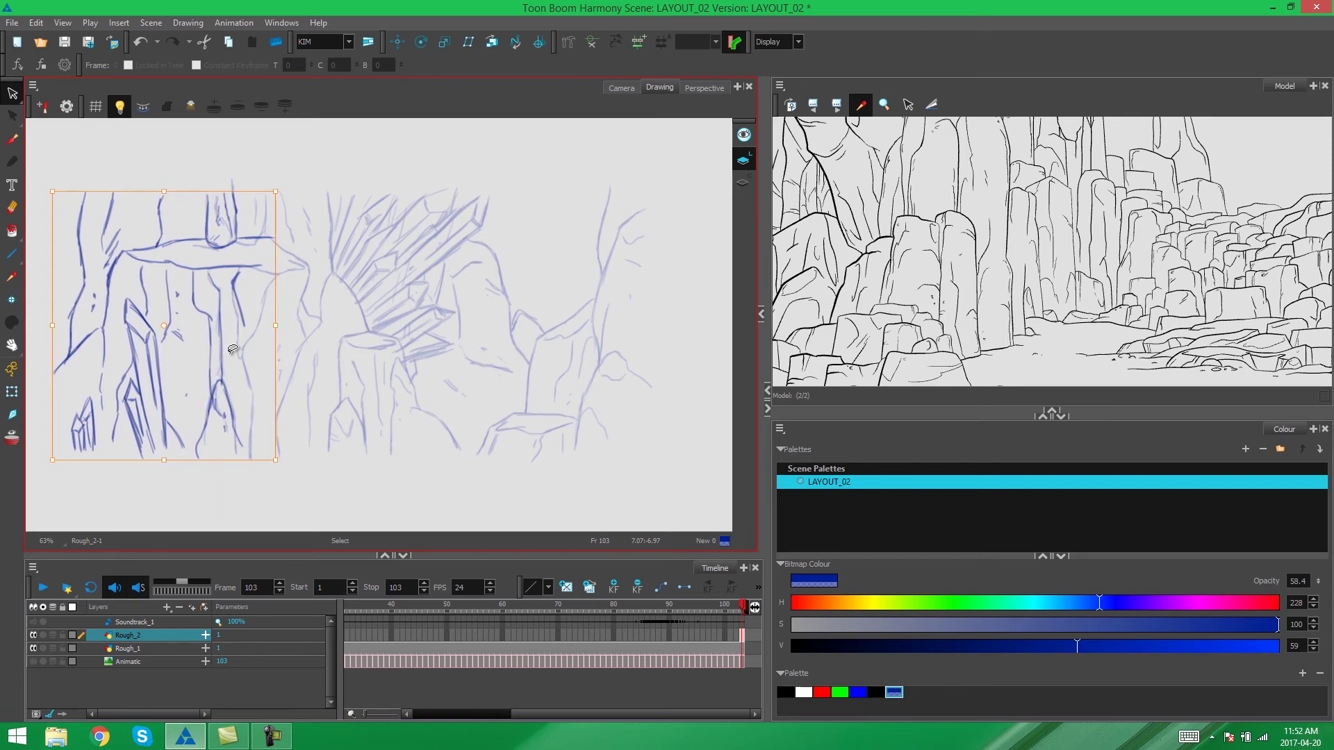
{"action": "left_click", "coordinate": [464, 314]}
- Erase the Rough_2 columns and overhang lines that overlap the Rough_1 drawing
{"action": "left_click_drag", "start_coordinate": [367, 249], "coordinate": [451, 209]}
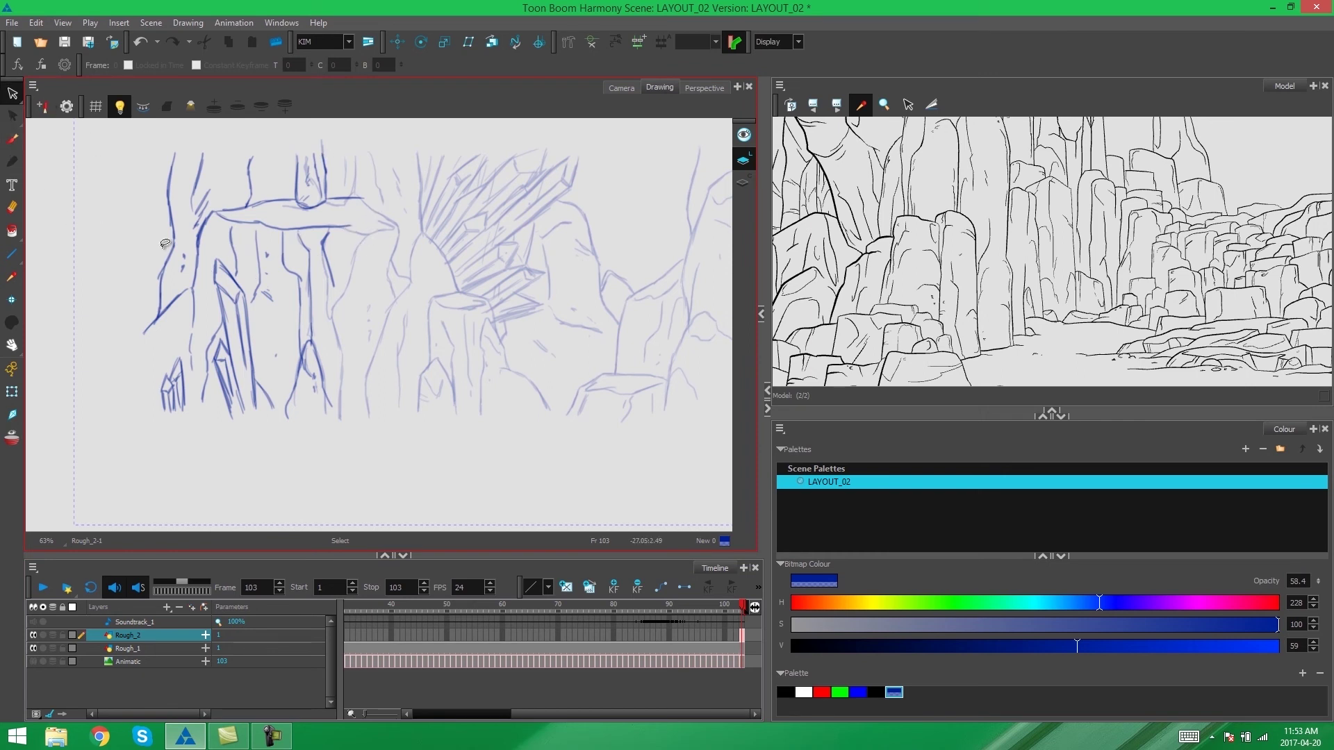
{"action": "left_click", "coordinate": [12, 207]}
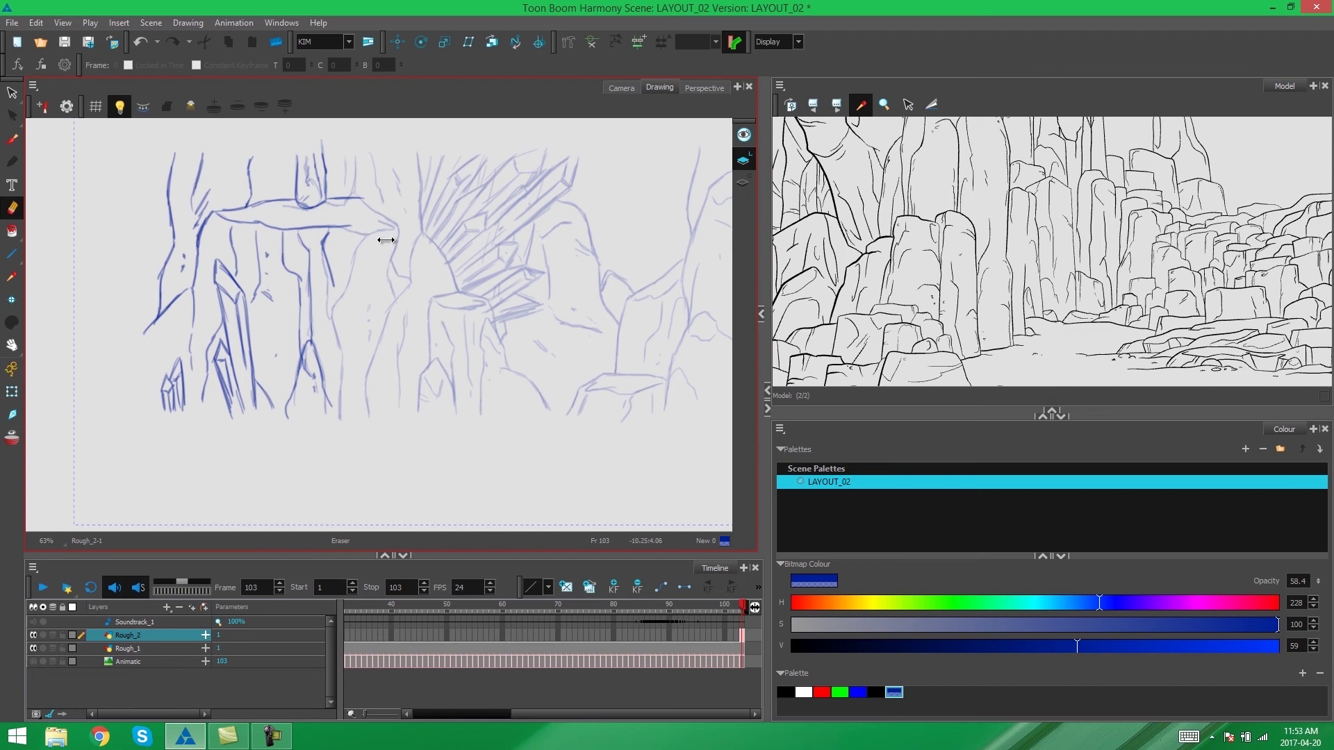
{"action": "key", "text": "o"}
{"action": "left_click_drag", "start_coordinate": [323, 360], "coordinate": [327, 203]}
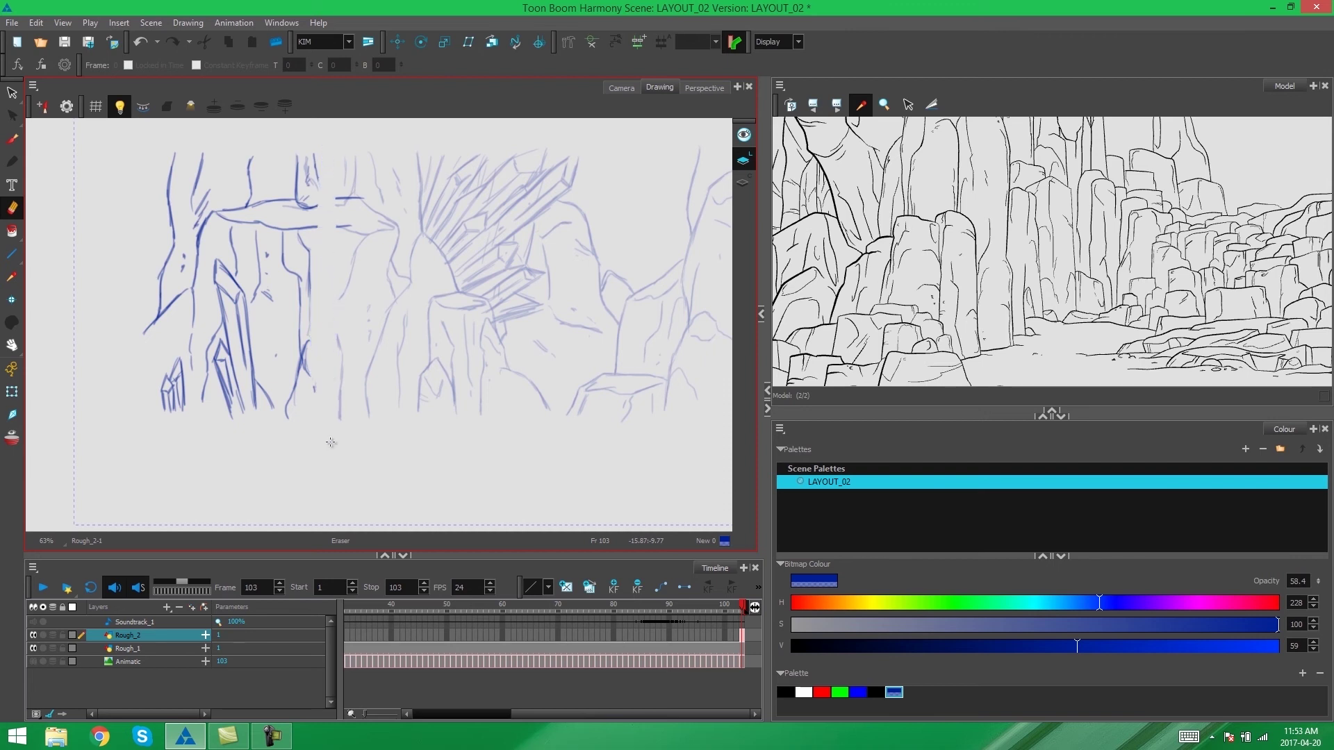
{"action": "mouse_move", "coordinate": [331, 442]}
{"action": "left_mouse_down"}
{"action": "mouse_move", "coordinate": [307, 361]}
{"action": "mouse_move", "coordinate": [321, 189]}
{"action": "left_mouse_up"}
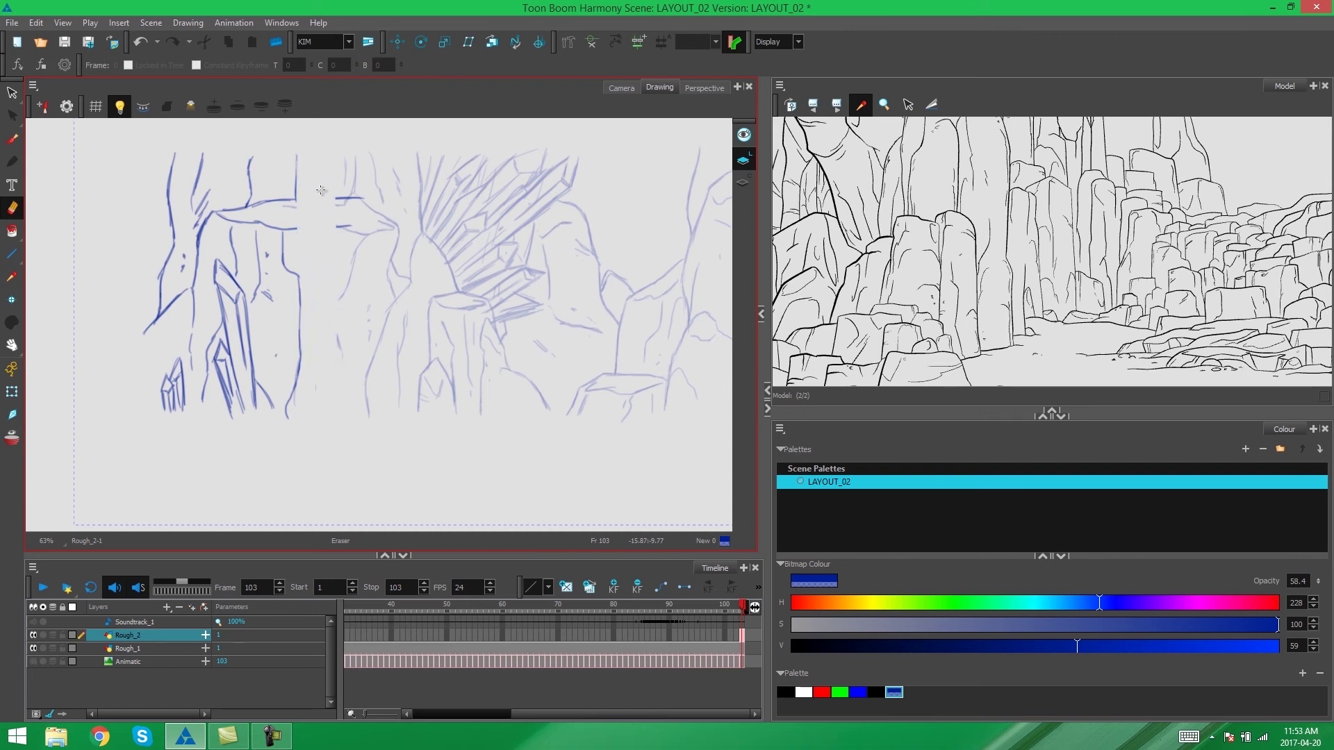
{"action": "left_click_drag", "start_coordinate": [339, 250], "coordinate": [343, 182]}
{"action": "key", "text": "ctrl+z"}
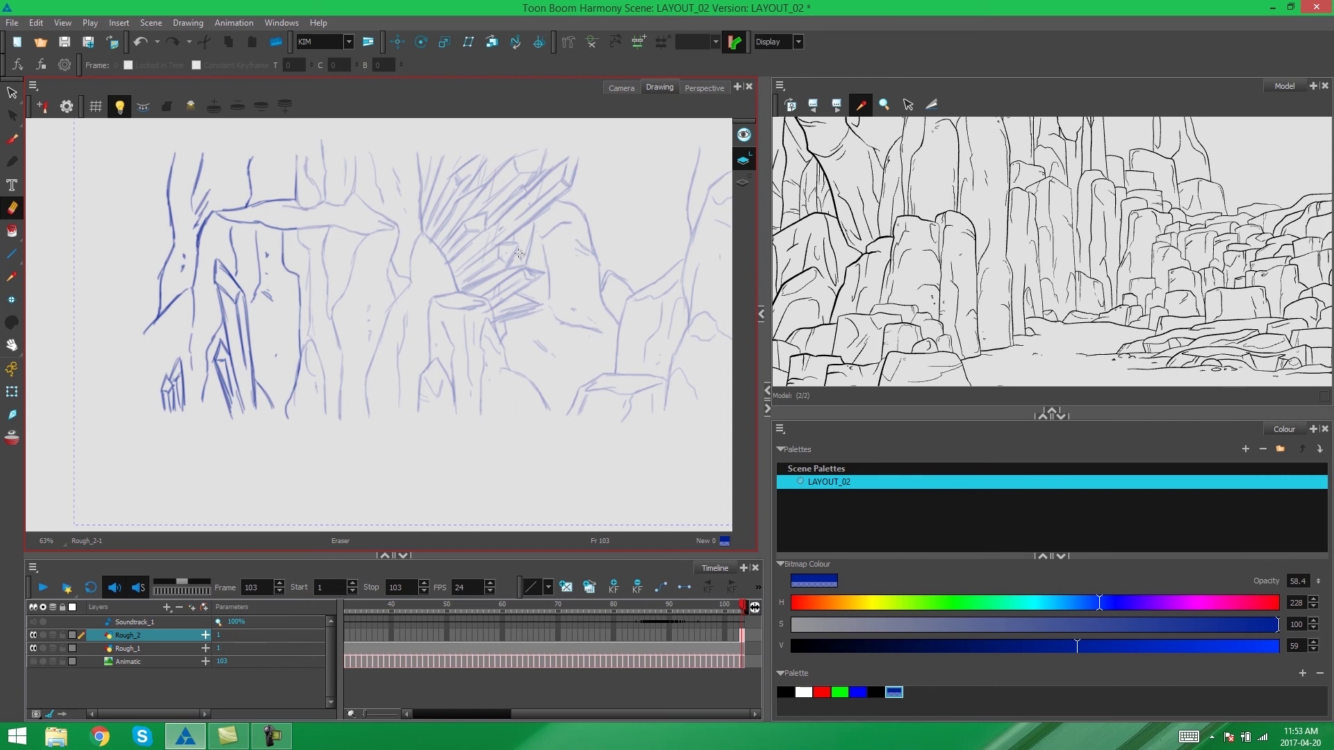
- Cut the remaining Rough_2 artwork and paste it into the Rough_1 drawing
{"action": "scroll", "coordinate": [381, 253], "scroll_direction": "down", "scroll_amount": 3}
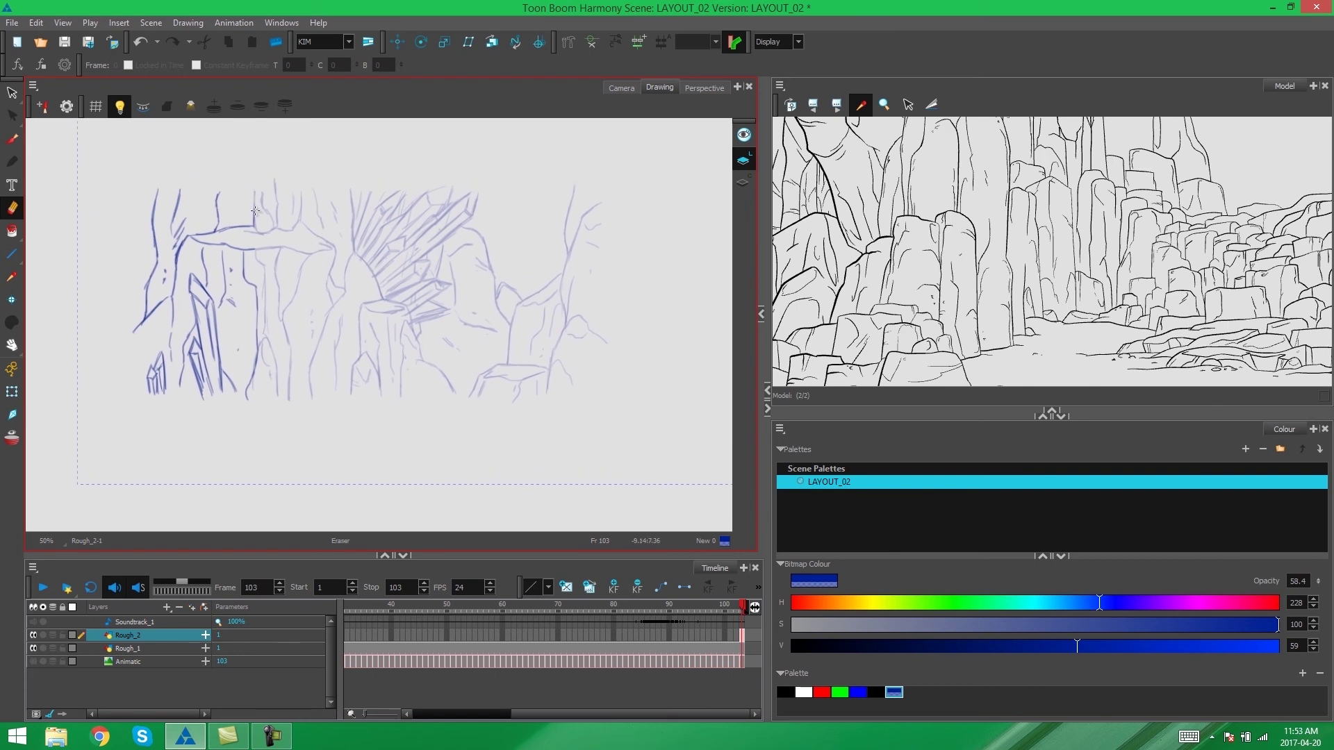
{"action": "left_click", "coordinate": [12, 92]}
{"action": "mouse_move", "coordinate": [323, 241]}
{"action": "left_mouse_down"}
{"action": "mouse_move", "coordinate": [257, 154]}
{"action": "mouse_move", "coordinate": [283, 426]}
{"action": "mouse_move", "coordinate": [336, 394]}
{"action": "left_mouse_up"}
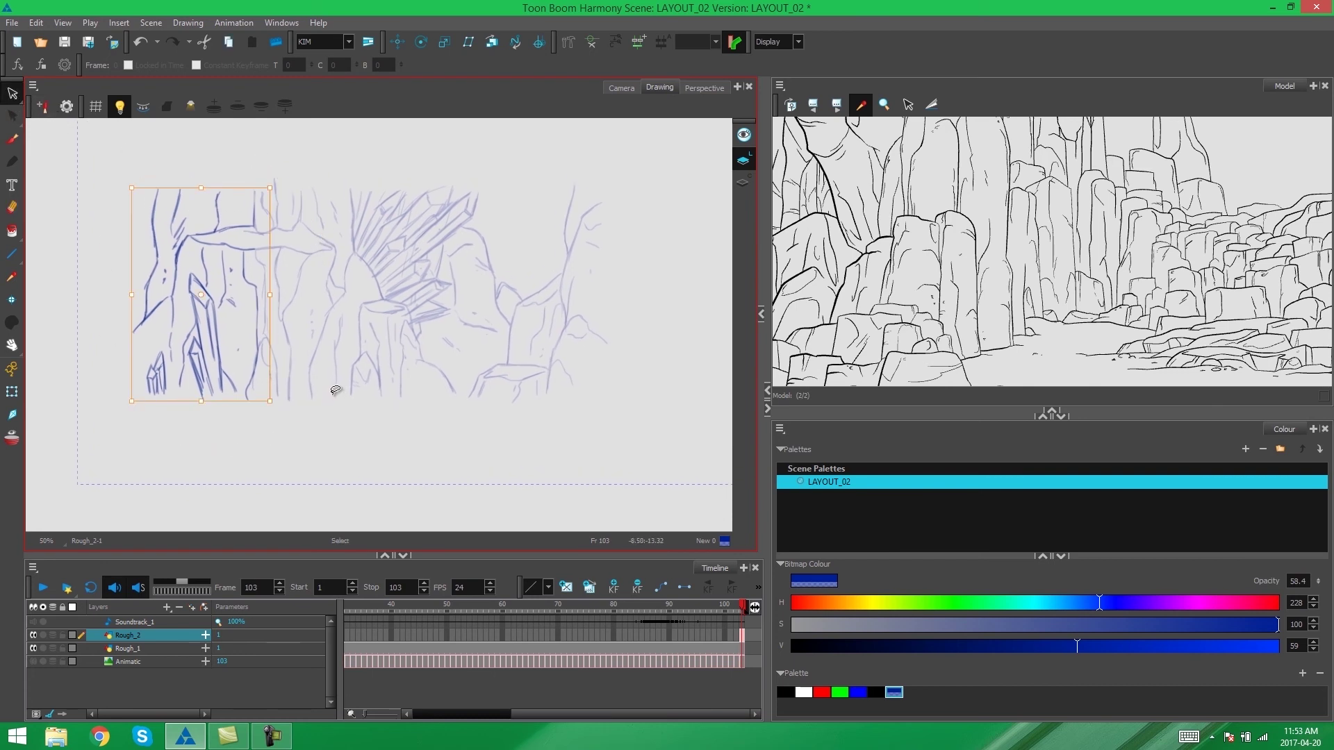
{"action": "key", "text": "Delete"}
{"action": "left_click", "coordinate": [738, 646]}
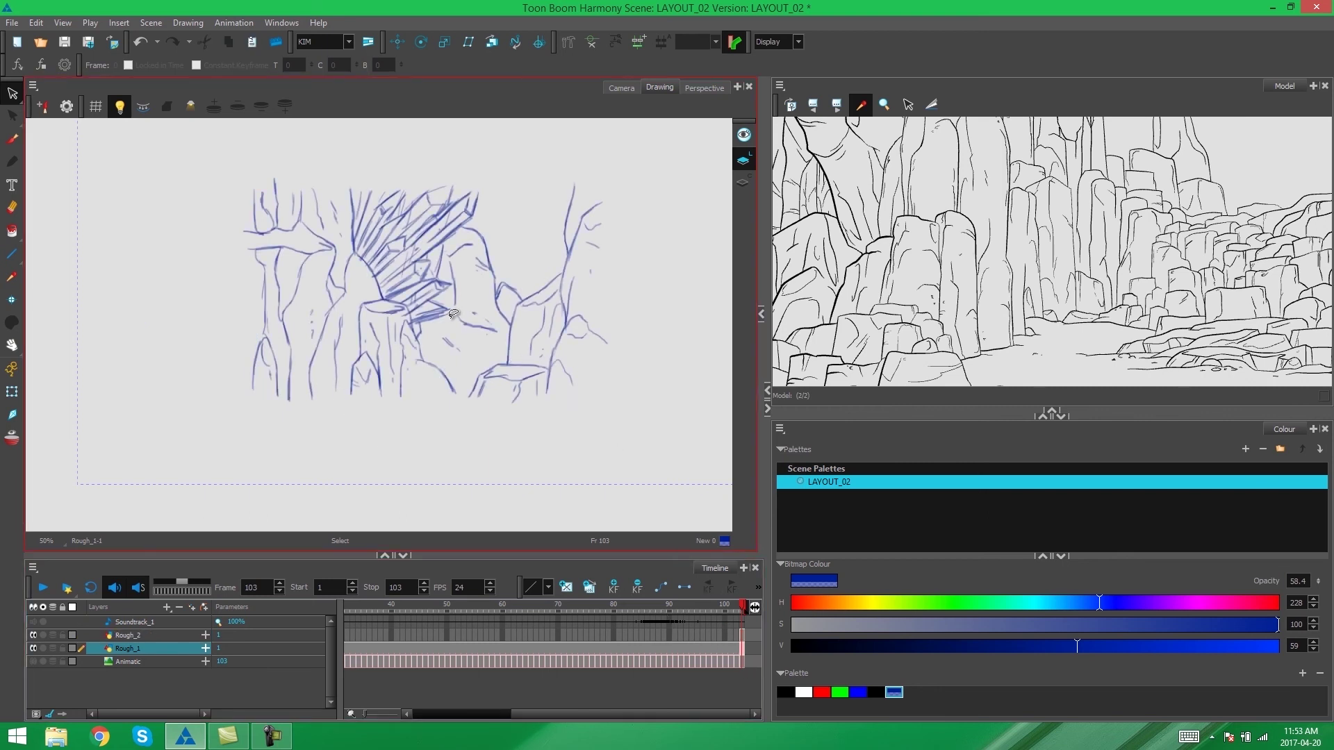
{"action": "key", "text": "ctrl+v"}
{"action": "left_click", "coordinate": [441, 470]}
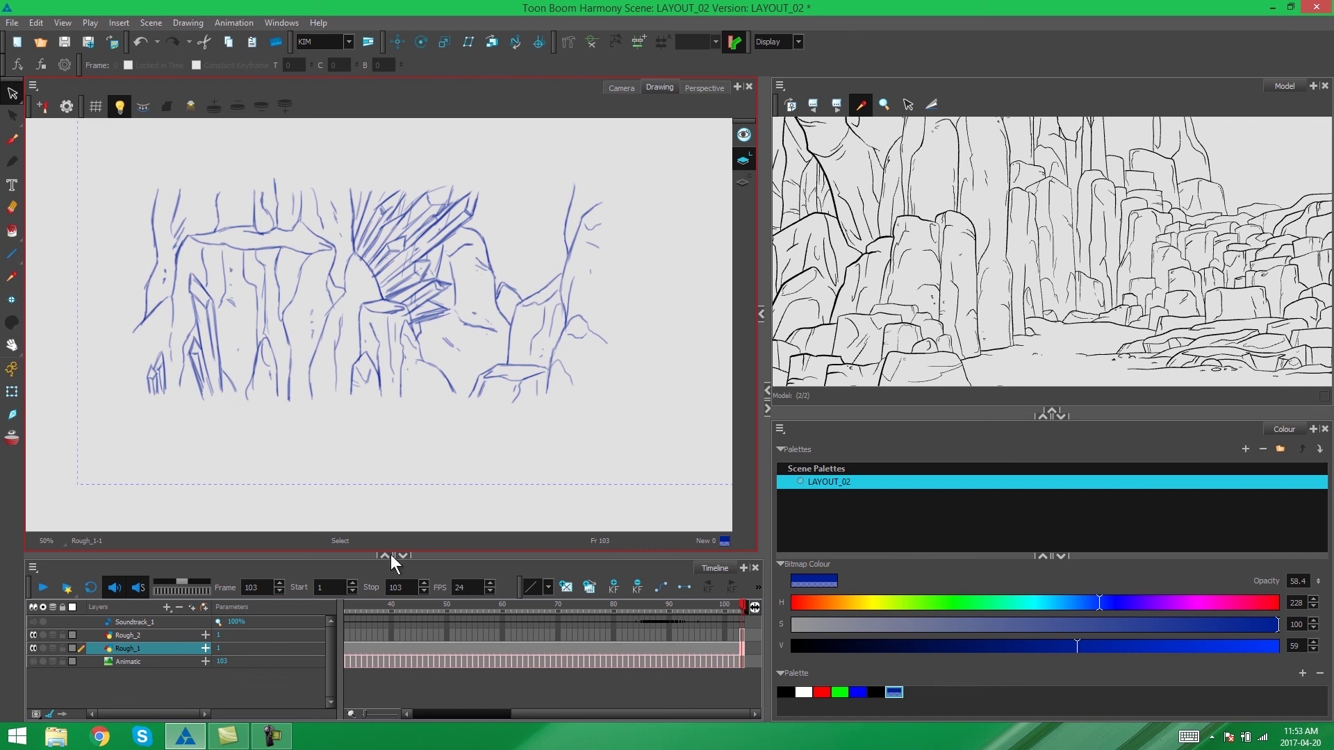
- Delete the emptied Rough_2 layer and return to the Rough_1 drawing at frame 1
{"action": "left_click", "coordinate": [143, 635]}
{"action": "left_click", "coordinate": [179, 607]}
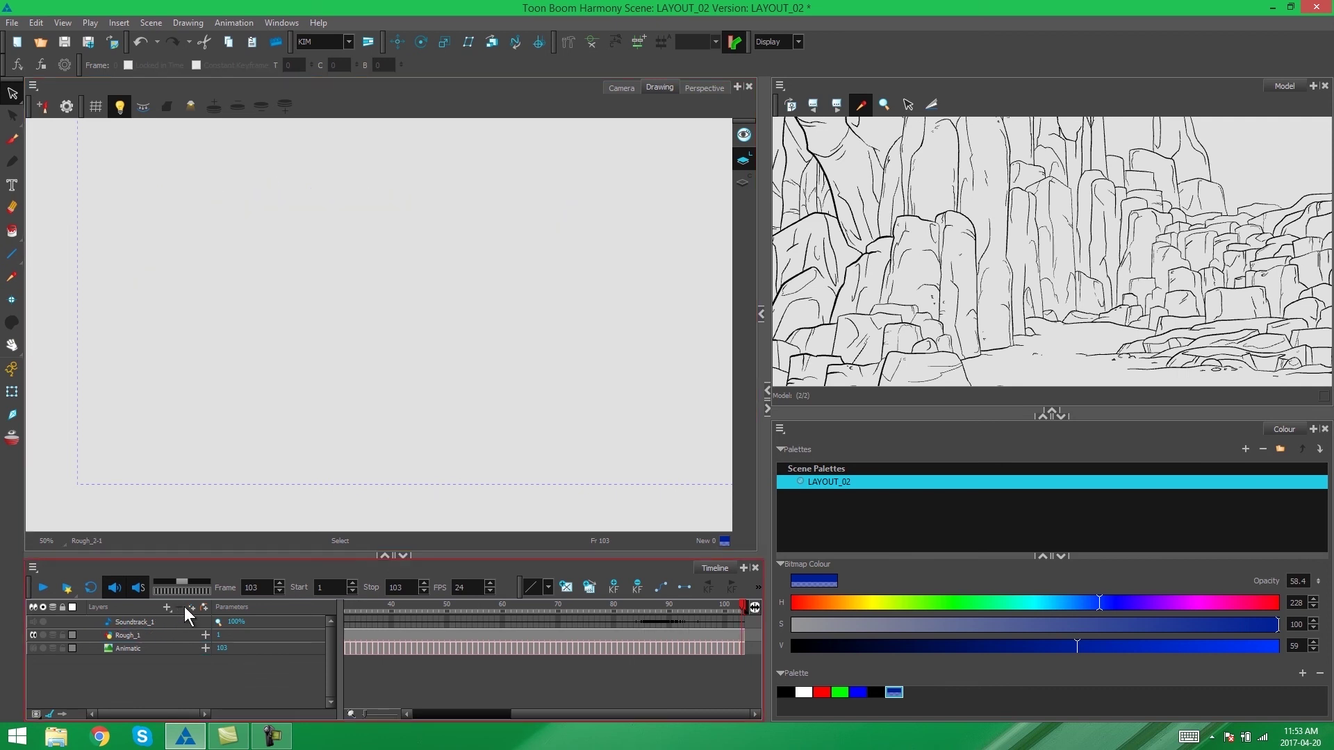
{"action": "left_click", "coordinate": [376, 603]}
{"action": "left_click_drag", "start_coordinate": [376, 603], "coordinate": [314, 594]}
{"action": "left_click", "coordinate": [347, 634]}
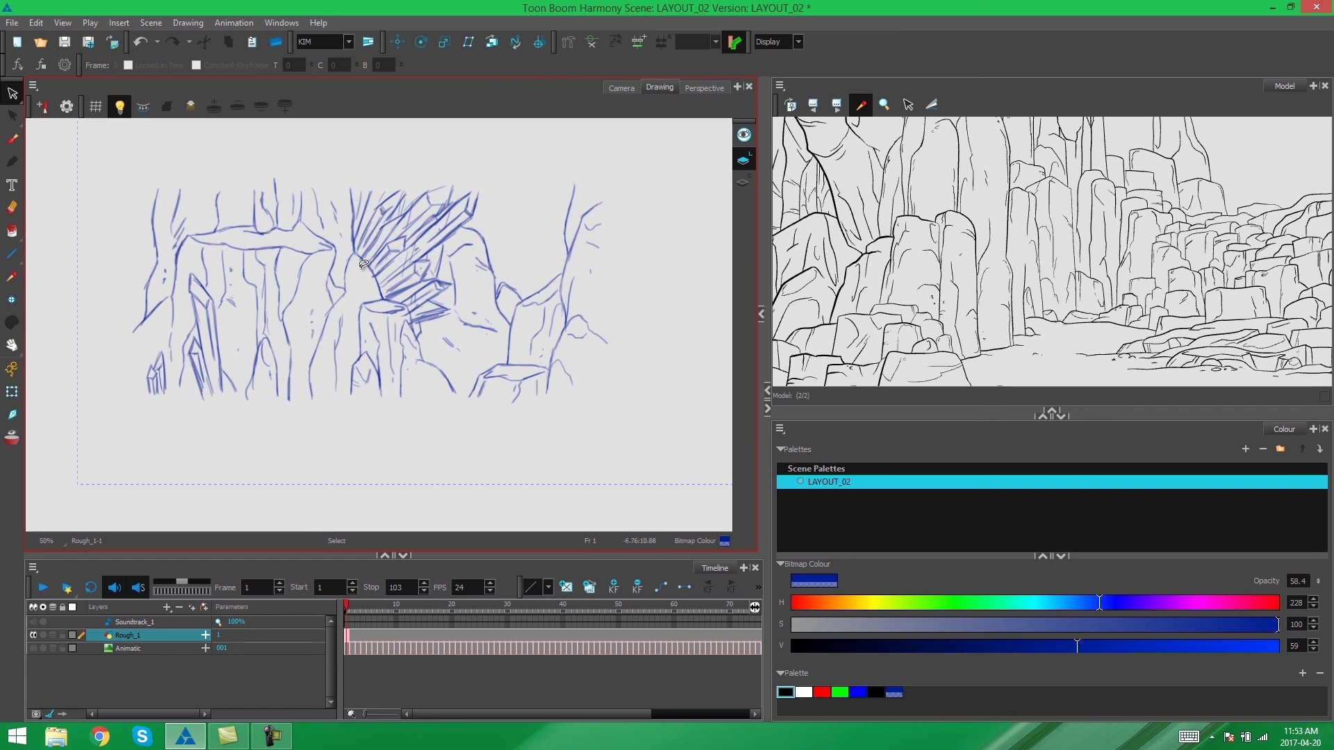
{"action": "mouse_move", "coordinate": [411, 282]}
{"action": "left_mouse_down"}
{"action": "mouse_move", "coordinate": [385, 318]}
{"action": "mouse_move", "coordinate": [396, 297]}
{"action": "left_mouse_up"}
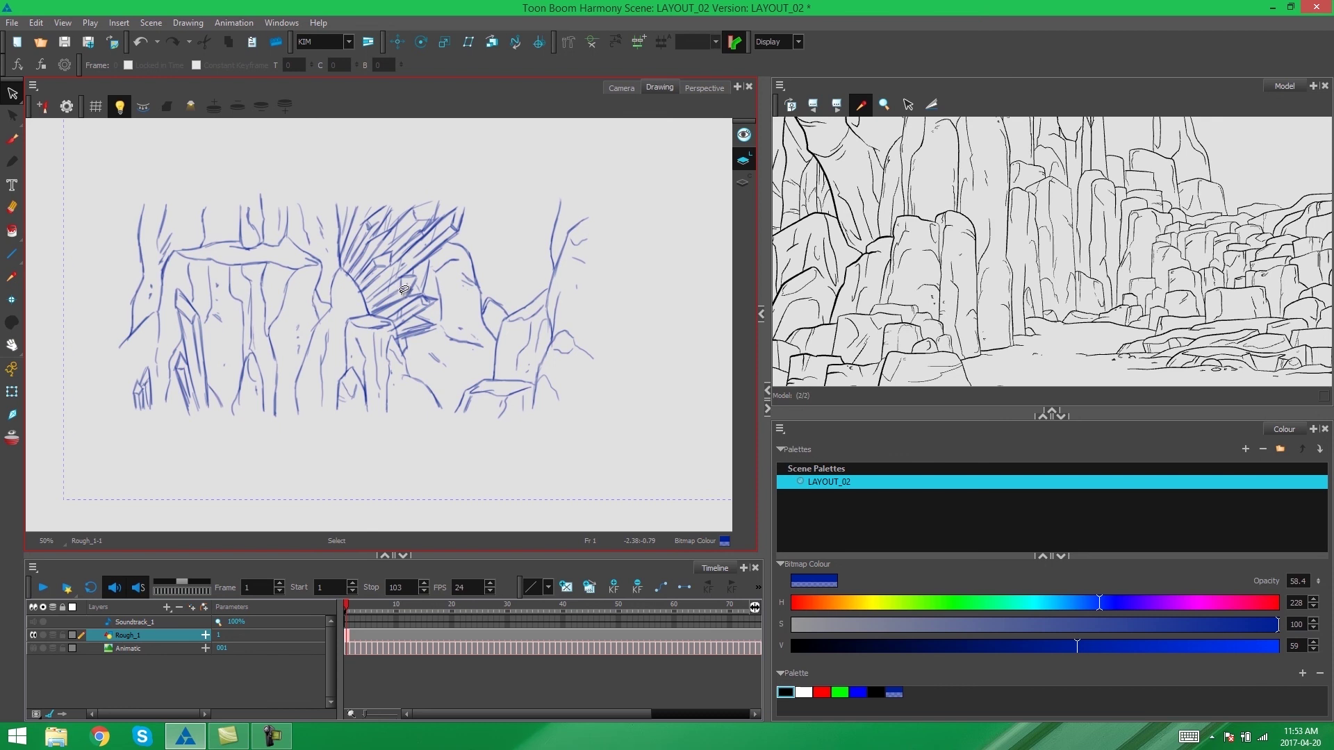